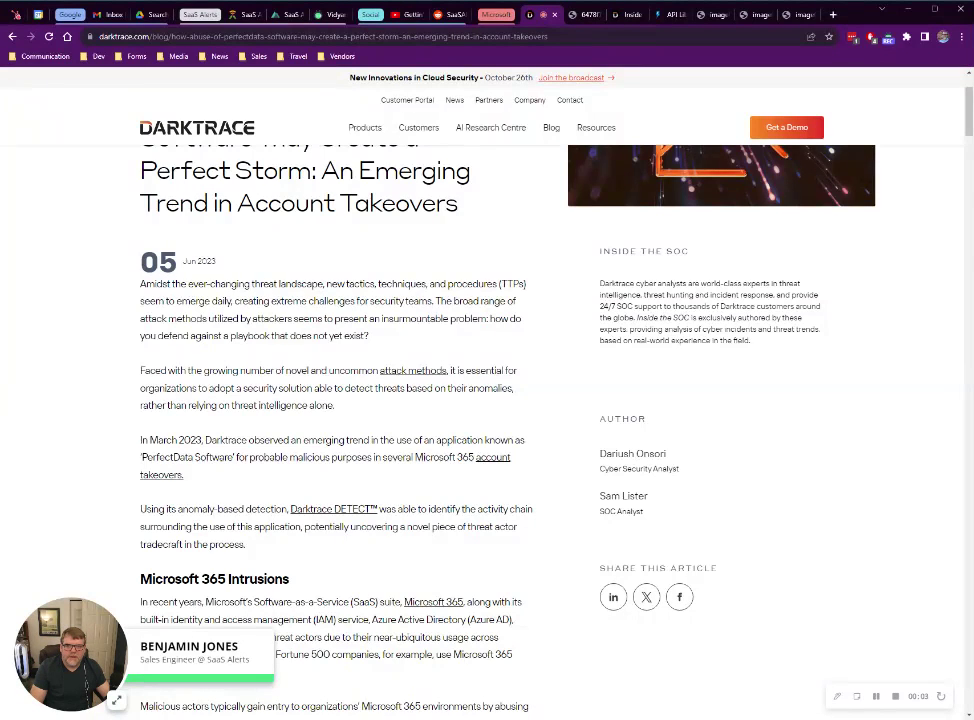
Scroll through the blog article, then show the PERFECTDATA SOFTWARE consent-to-application alert screenshot.
{"action": "scroll", "coordinate": [349, 408], "scroll_direction": "up", "scroll_amount": 1}
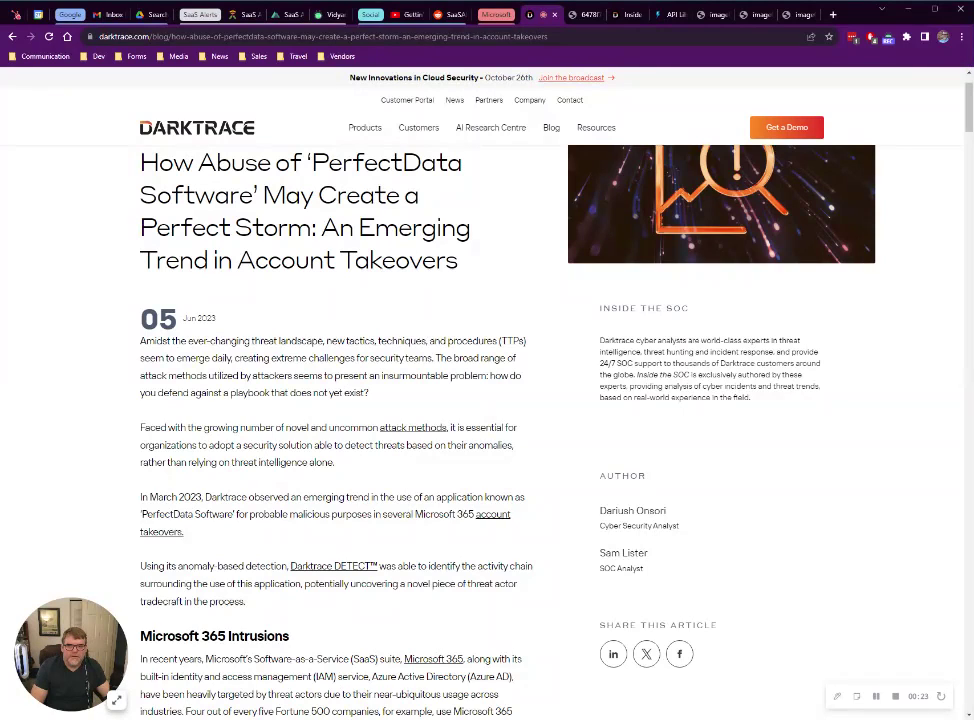
{"action": "scroll", "coordinate": [349, 546], "scroll_direction": "down", "scroll_amount": 6}
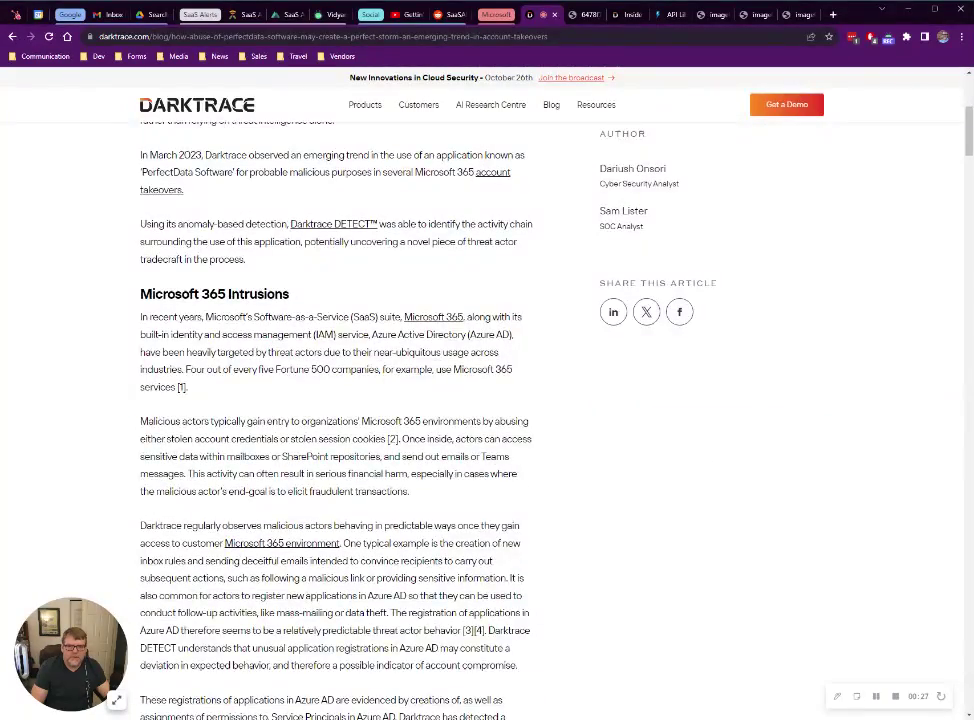
{"action": "scroll", "coordinate": [336, 400], "scroll_direction": "down", "scroll_amount": 7}
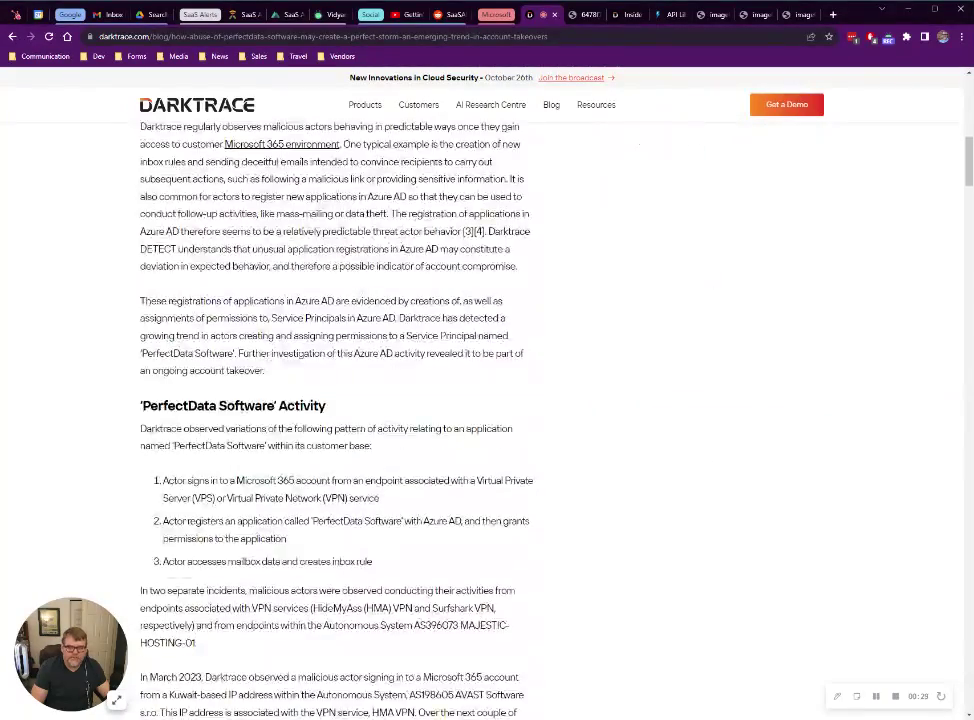
{"action": "scroll", "coordinate": [300, 360], "scroll_direction": "down", "scroll_amount": 5}
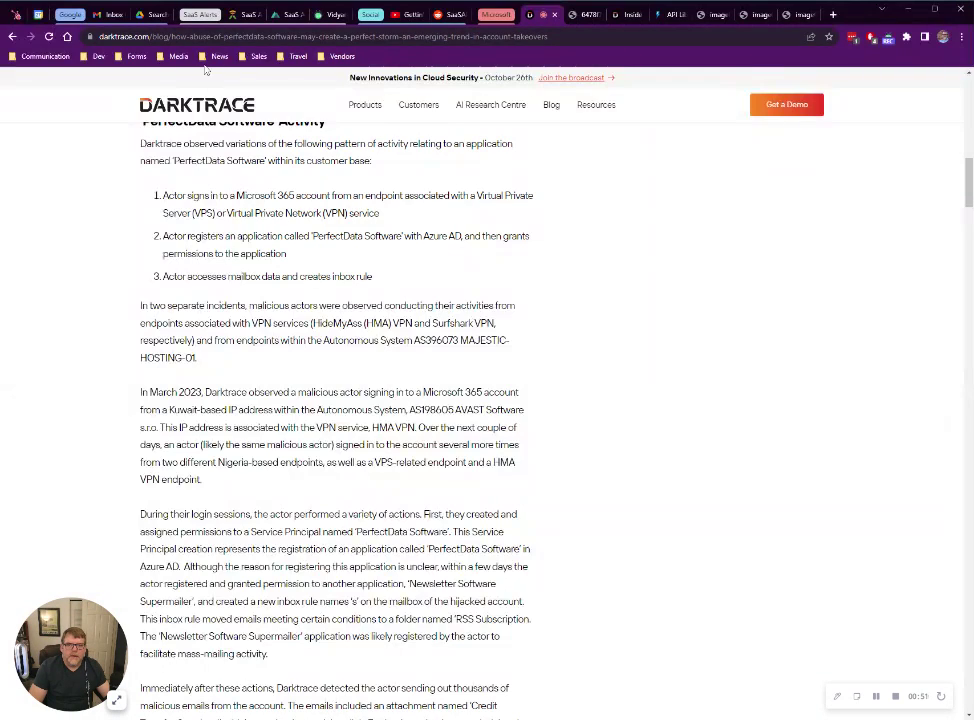
{"action": "mouse_move", "coordinate": [365, 104]}
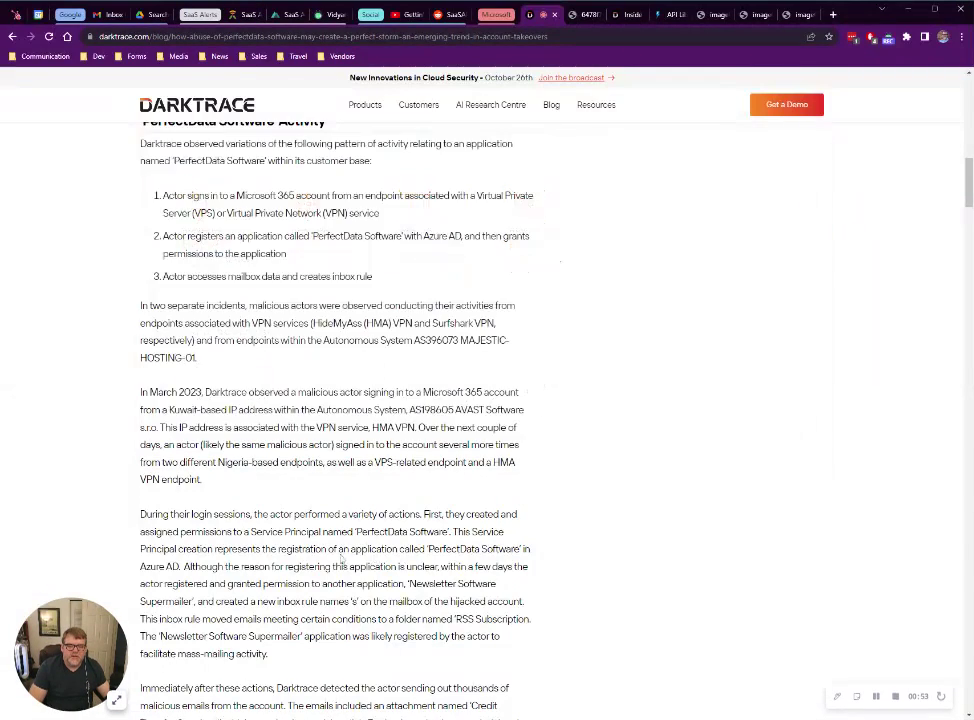
{"action": "scroll", "coordinate": [363, 547], "scroll_direction": "down", "scroll_amount": 5}
{"action": "scroll", "coordinate": [363, 547], "scroll_direction": "down", "scroll_amount": 7}
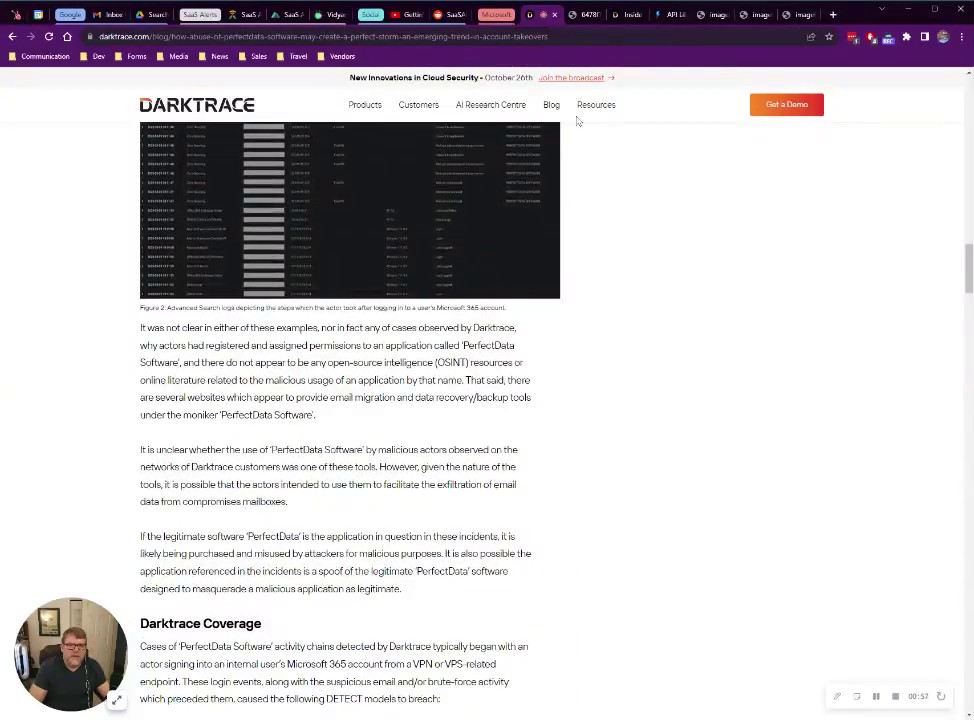
{"action": "left_click", "coordinate": [583, 16]}
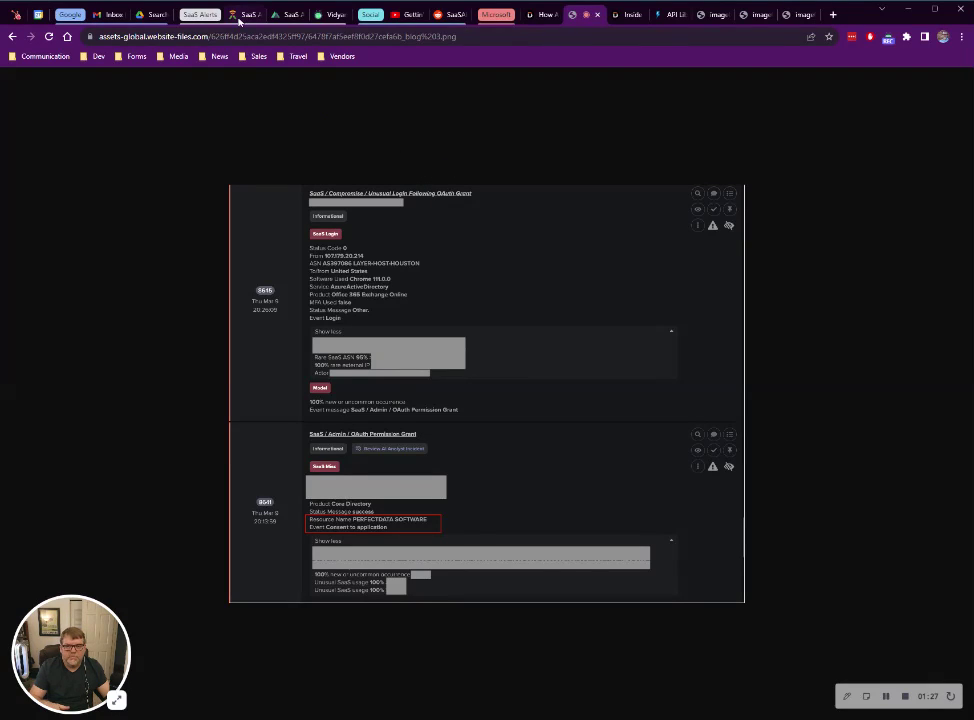
Create a new SaaS Alerts rule titled 'Perfectdata Software Monitor' that targets Events.
{"action": "left_click", "coordinate": [290, 16]}
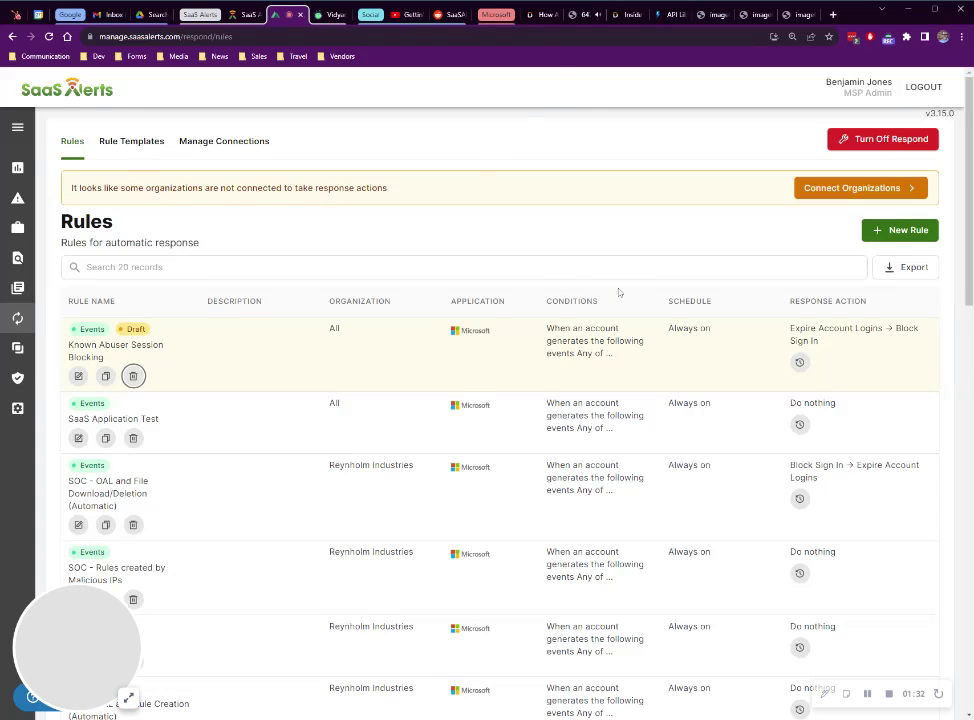
{"action": "left_click", "coordinate": [895, 230]}
{"action": "left_click", "coordinate": [137, 166]}
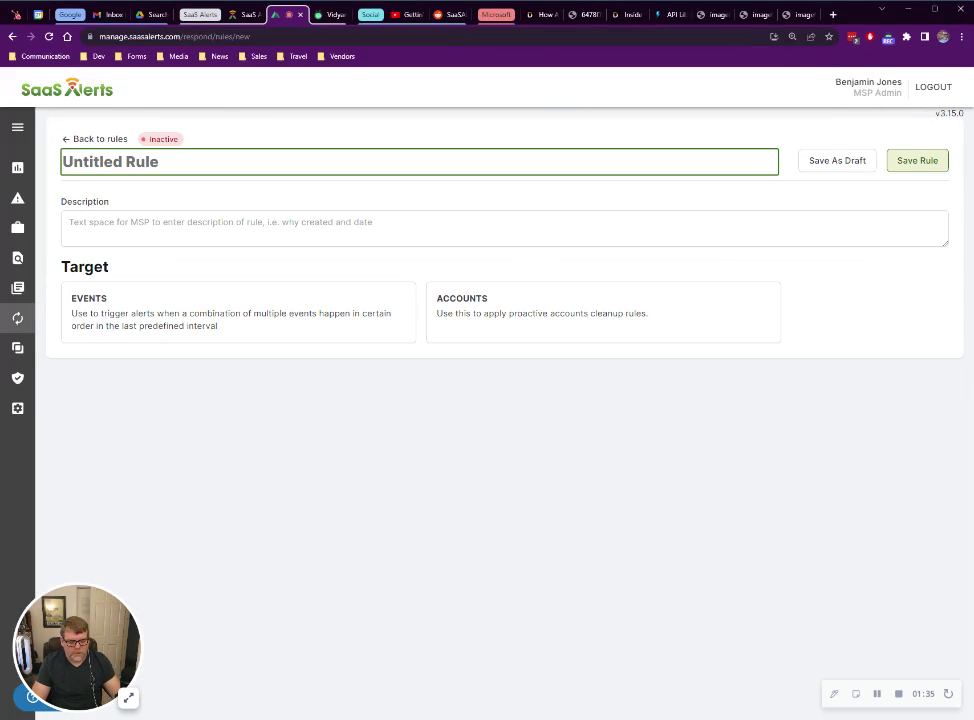
{"action": "type", "text": "Perf"}
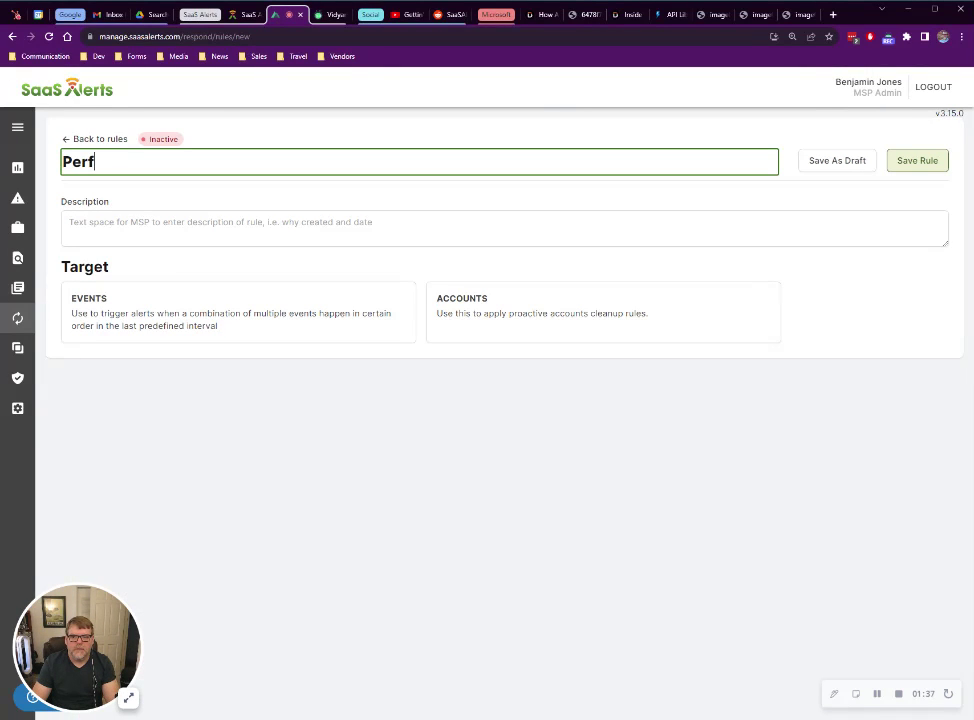
{"action": "type", "text": "ectdata So"}
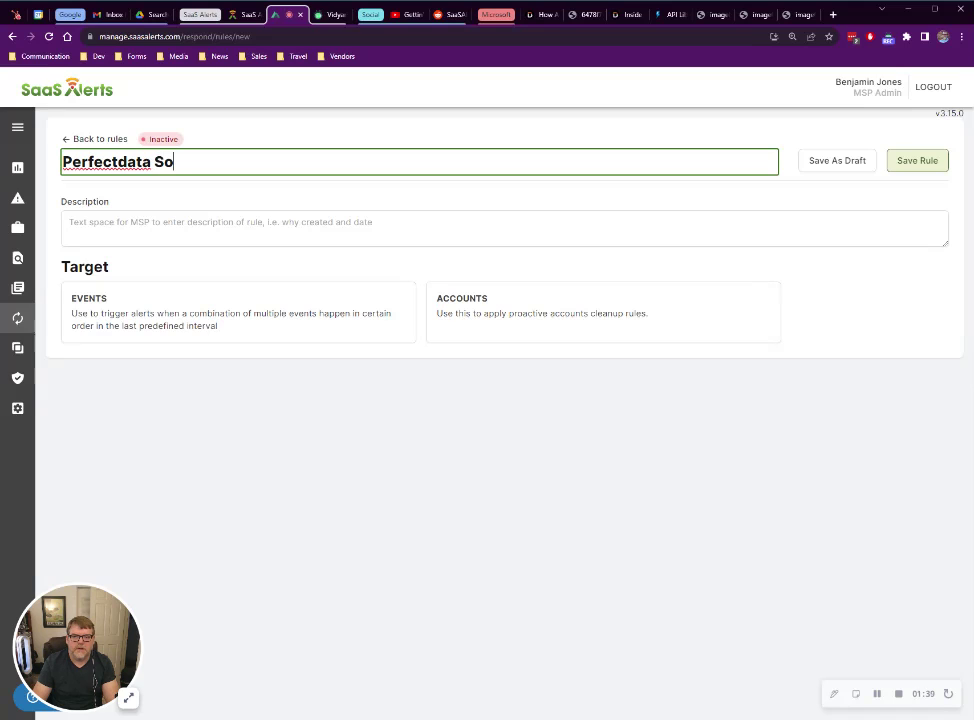
{"action": "type", "text": "ftware Monitor"}
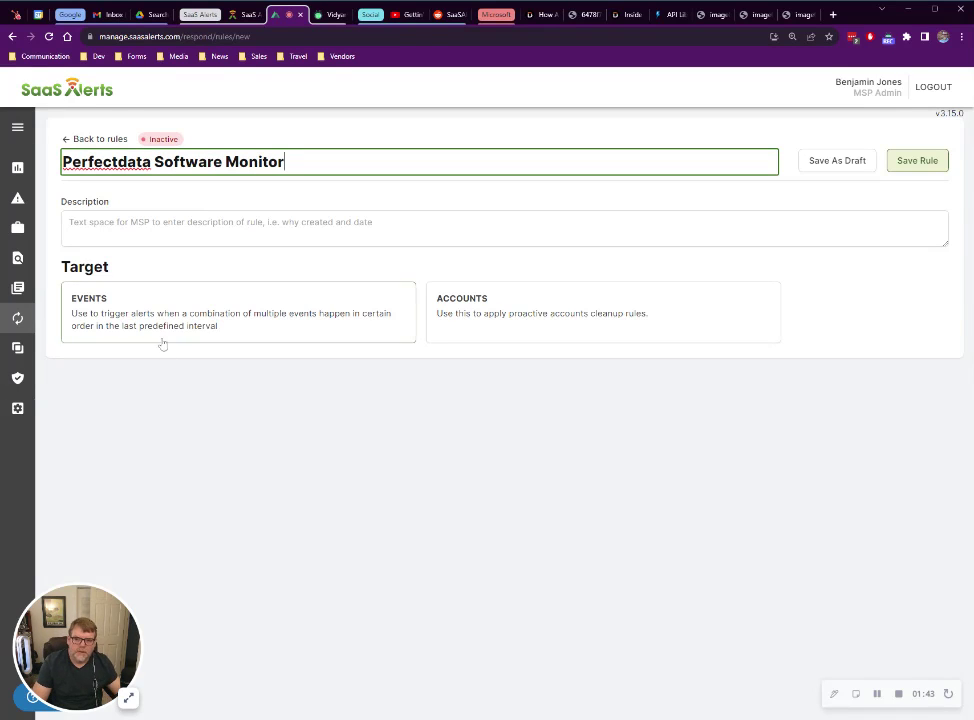
{"action": "left_click", "coordinate": [174, 308]}
Apply the rule to all organizations and all accounts.
{"action": "scroll", "coordinate": [330, 350], "scroll_direction": "down", "scroll_amount": 1}
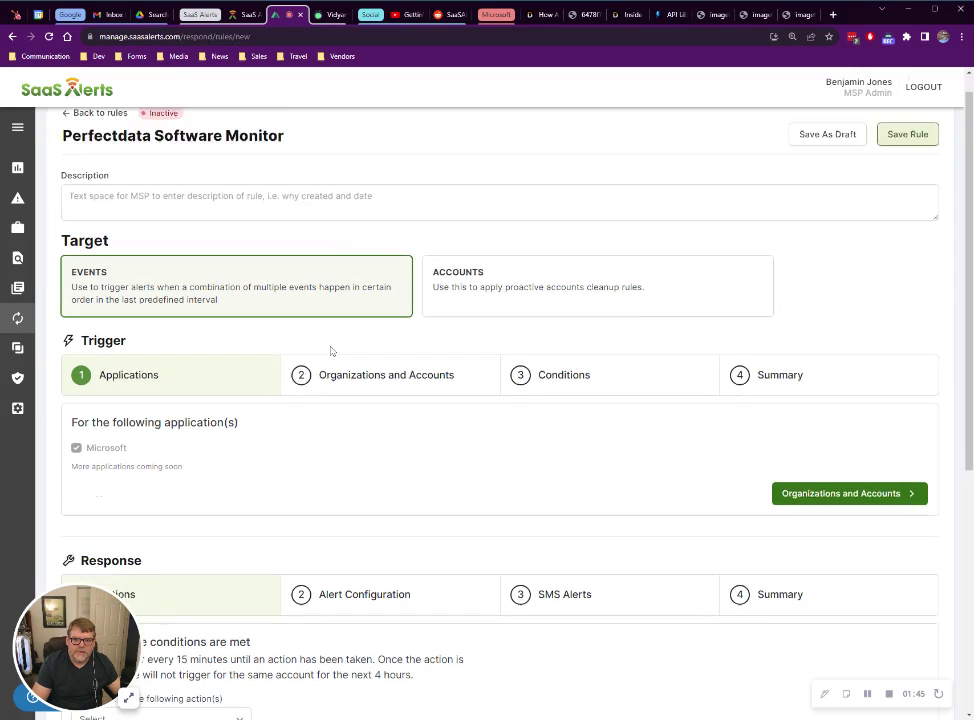
{"action": "left_click", "coordinate": [358, 299]}
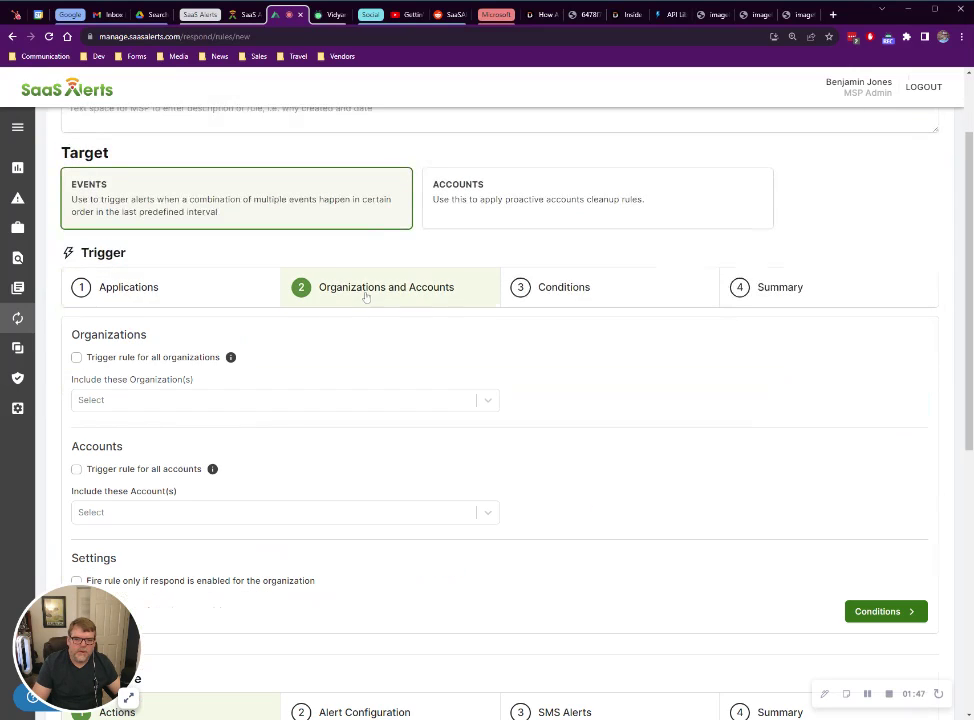
{"action": "left_click", "coordinate": [128, 360]}
{"action": "left_click", "coordinate": [160, 470]}
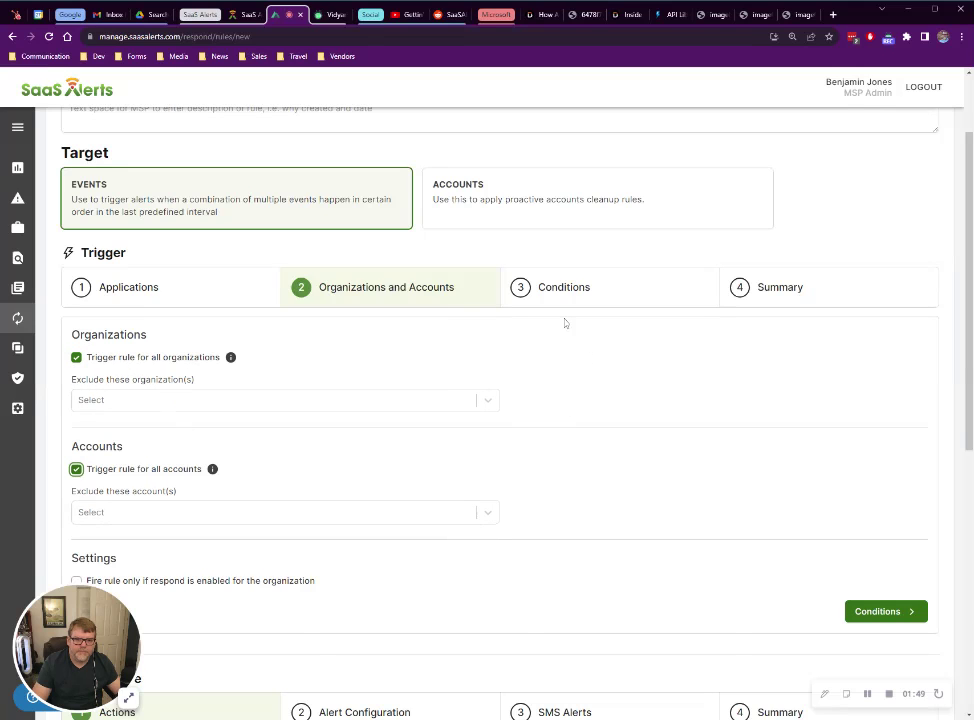
Trigger on the Application Event - SaaS Integration event with occurrence lowered from 2 to 1.
{"action": "left_click", "coordinate": [553, 293]}
{"action": "scroll", "coordinate": [230, 375], "scroll_direction": "down", "scroll_amount": 1}
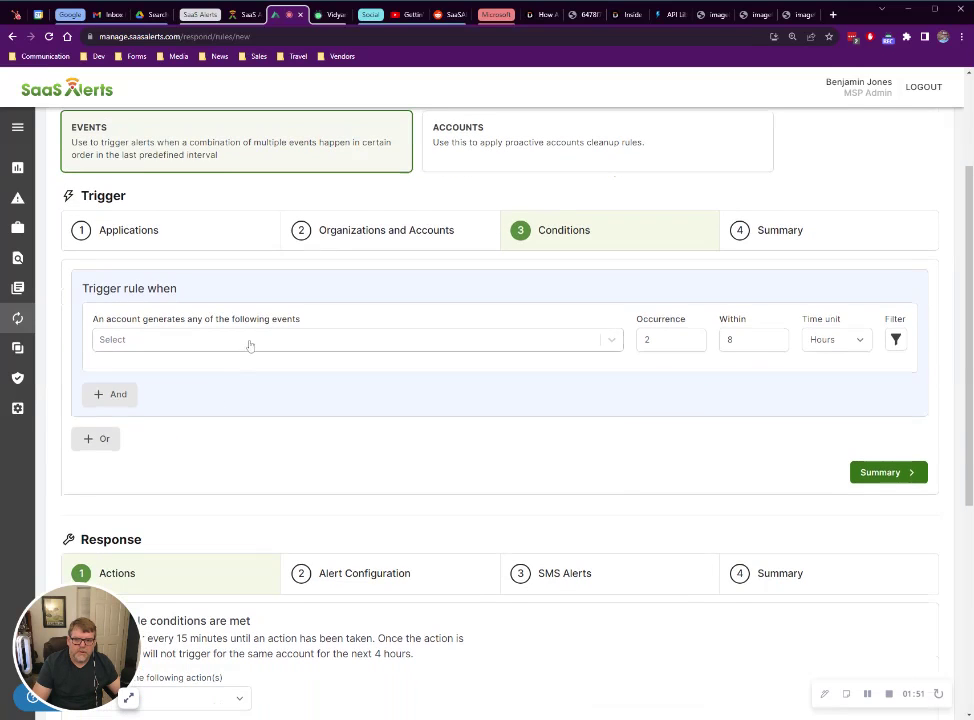
{"action": "left_click", "coordinate": [252, 342]}
{"action": "type", "text": "appli"}
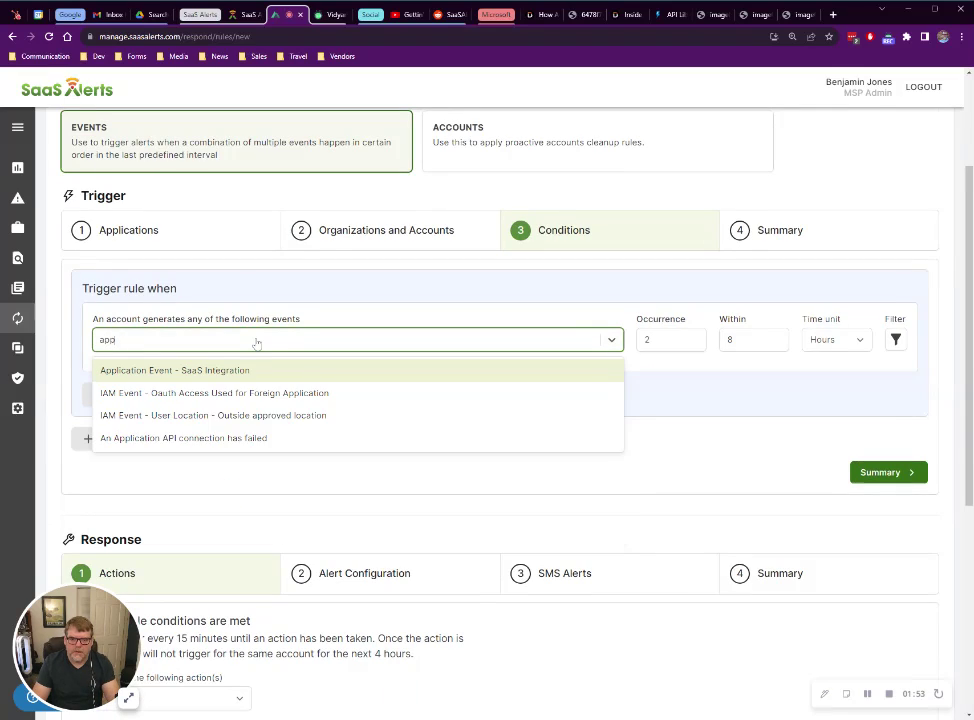
{"action": "left_click", "coordinate": [162, 371]}
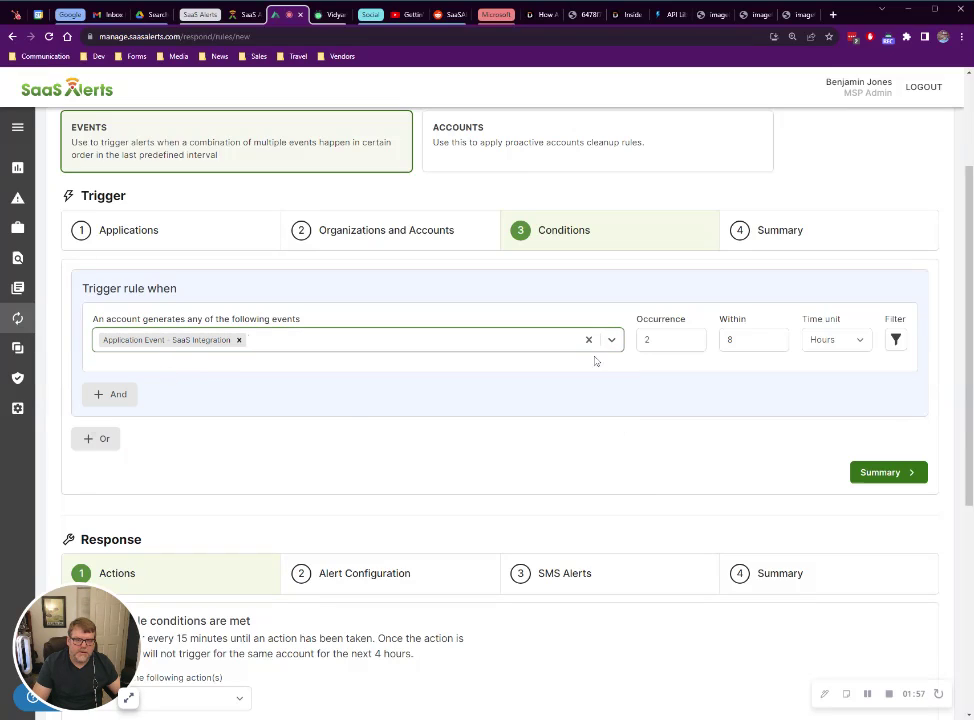
{"action": "left_click", "coordinate": [693, 343]}
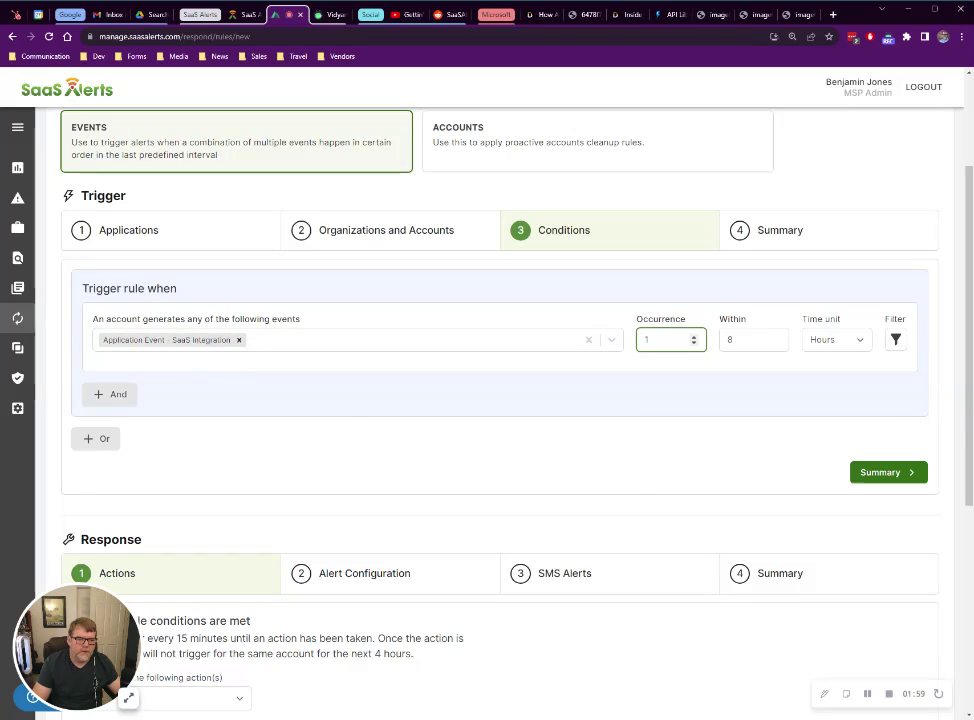
Add a filter: Description Details contains 'PERFECTDATA SOFTWARE'.
{"action": "left_click", "coordinate": [894, 340]}
{"action": "left_click", "coordinate": [250, 433]}
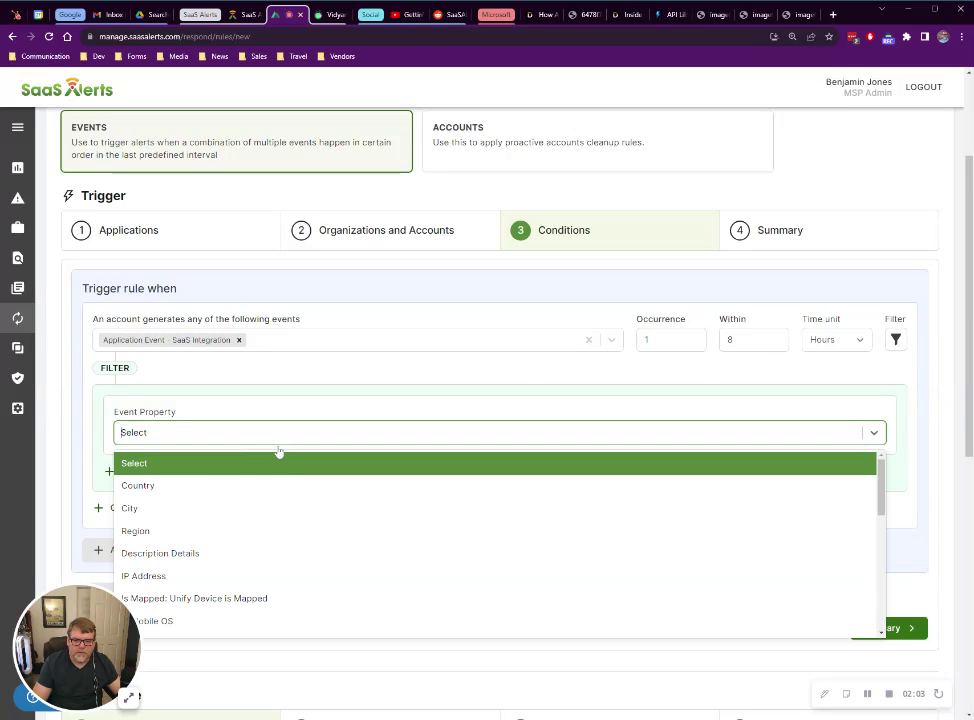
{"action": "left_click", "coordinate": [187, 553]}
{"action": "left_click", "coordinate": [700, 432]}
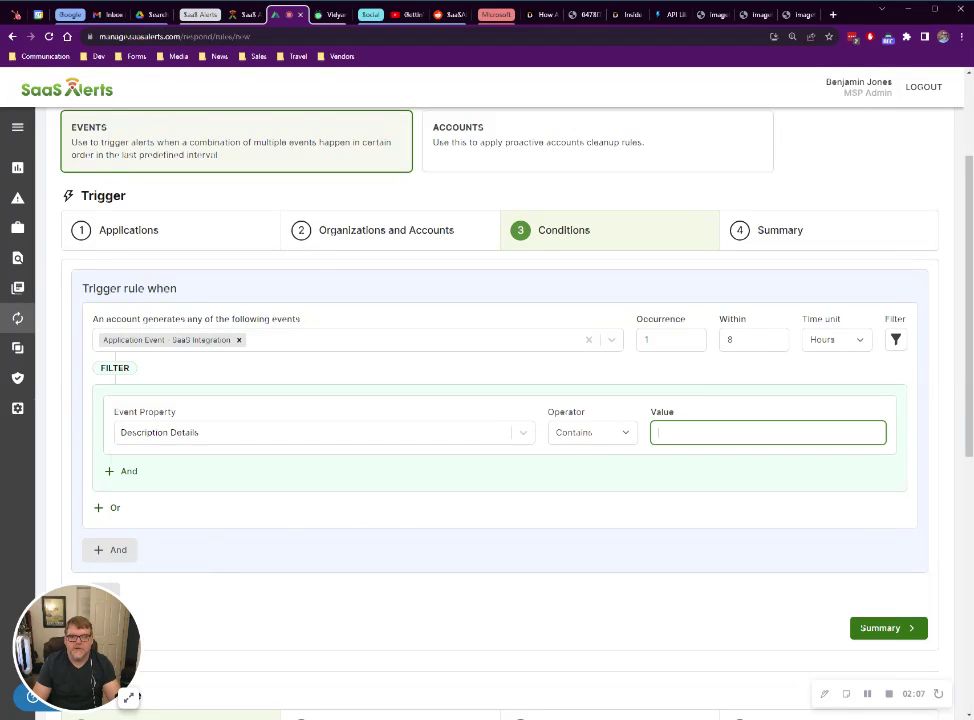
{"action": "type", "text": "P"}
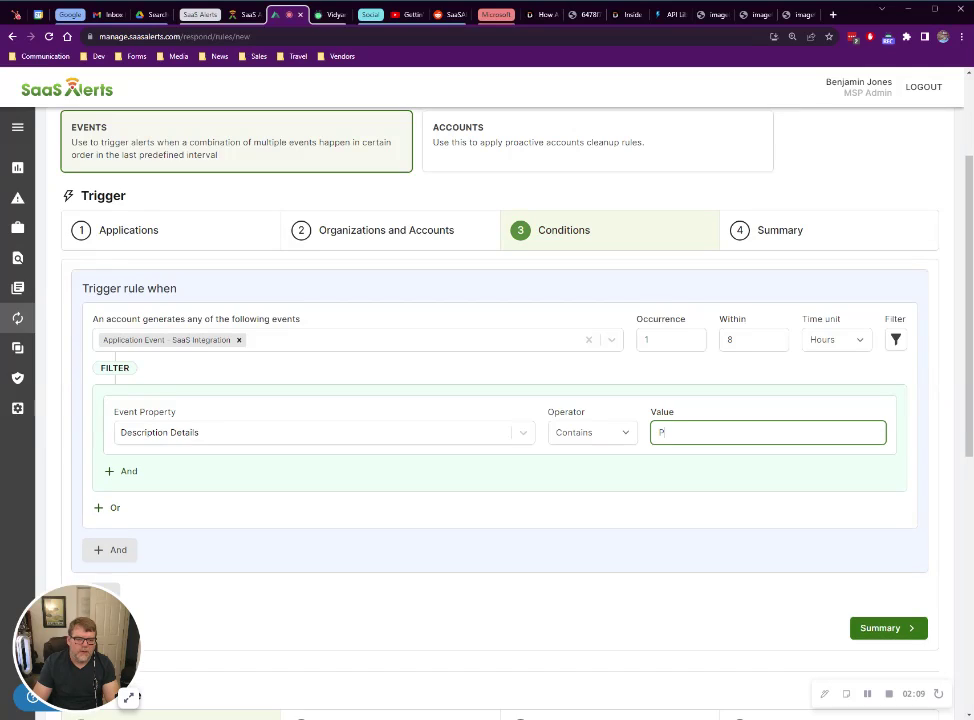
{"action": "type", "text": "ERFECTDATA SOFTWARE"}
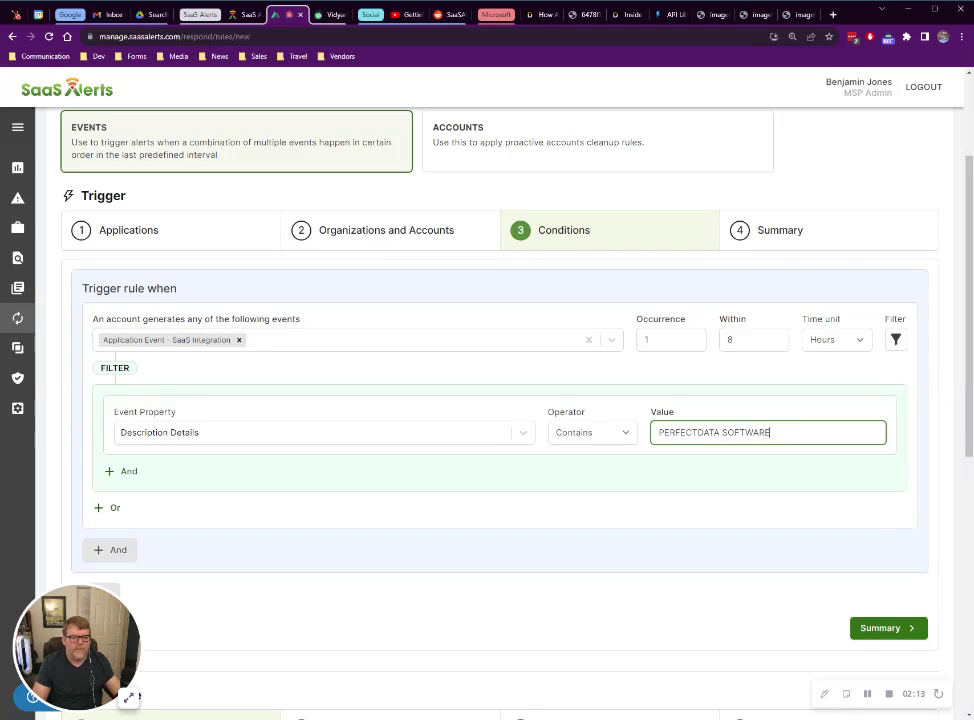
{"action": "scroll", "coordinate": [711, 548], "scroll_direction": "up", "scroll_amount": 3}
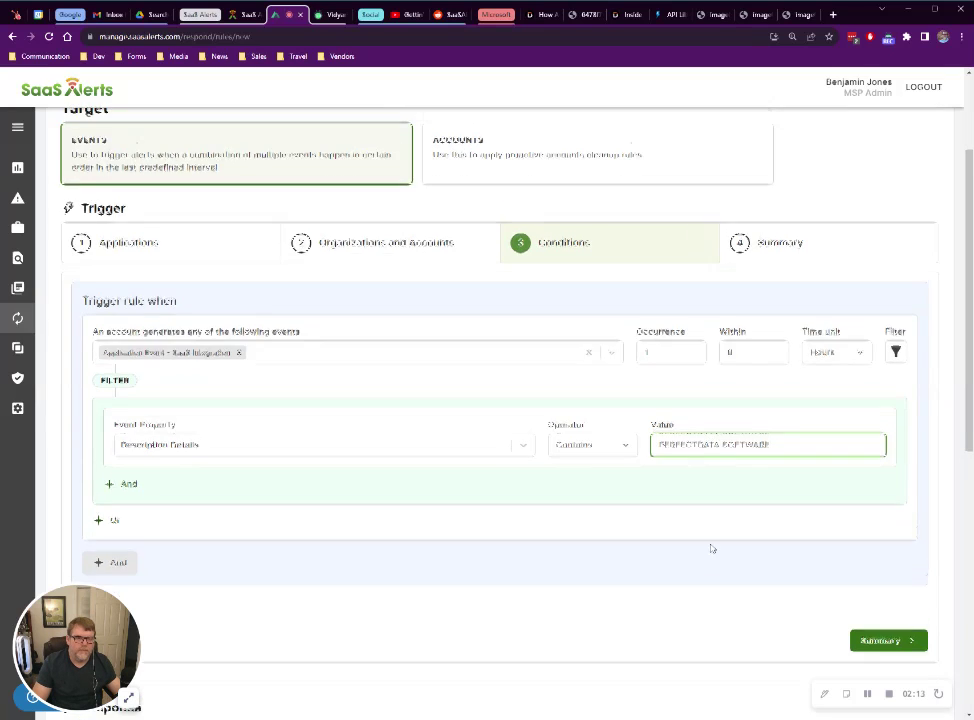
{"action": "scroll", "coordinate": [581, 504], "scroll_direction": "down", "scroll_amount": 2}
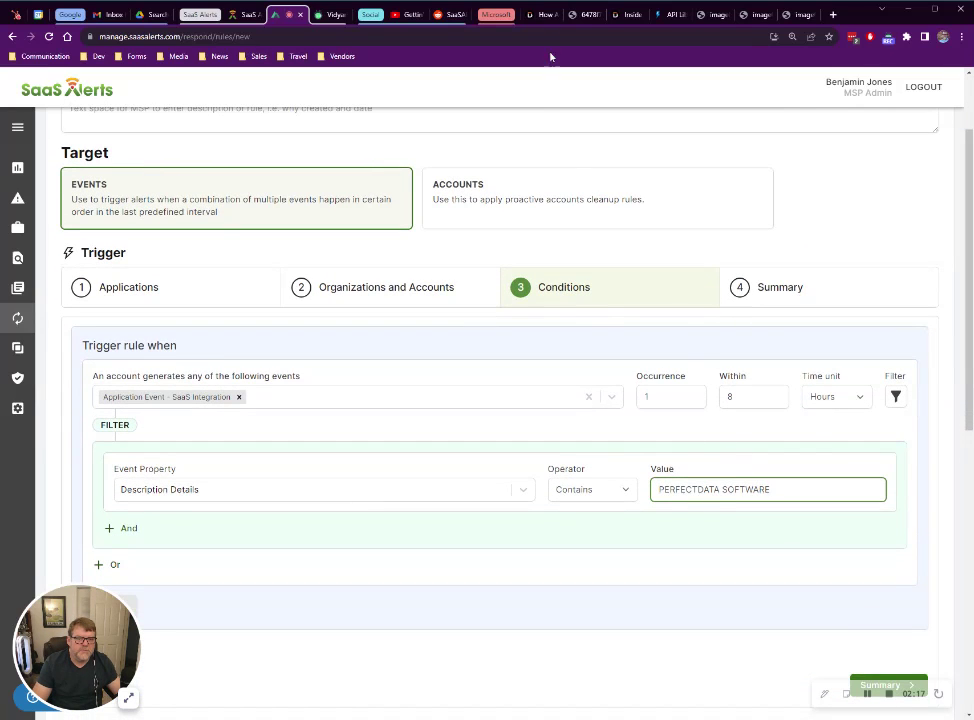
Verify the vendor name against the alert screenshot and set the response action to Do nothing.
{"action": "left_click", "coordinate": [587, 15]}
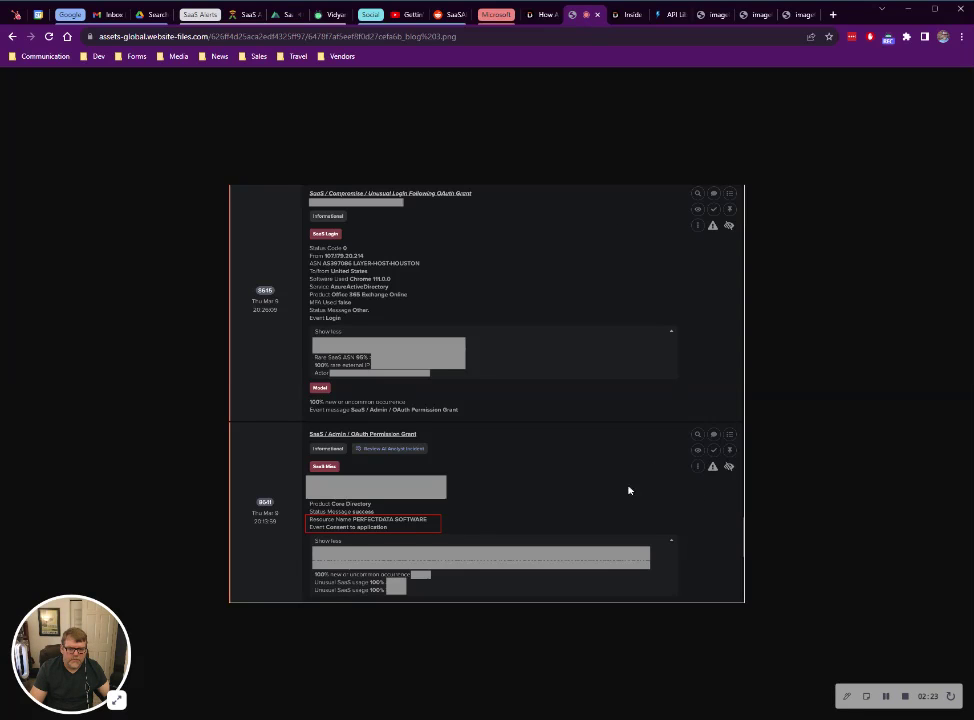
{"action": "left_click", "coordinate": [285, 14]}
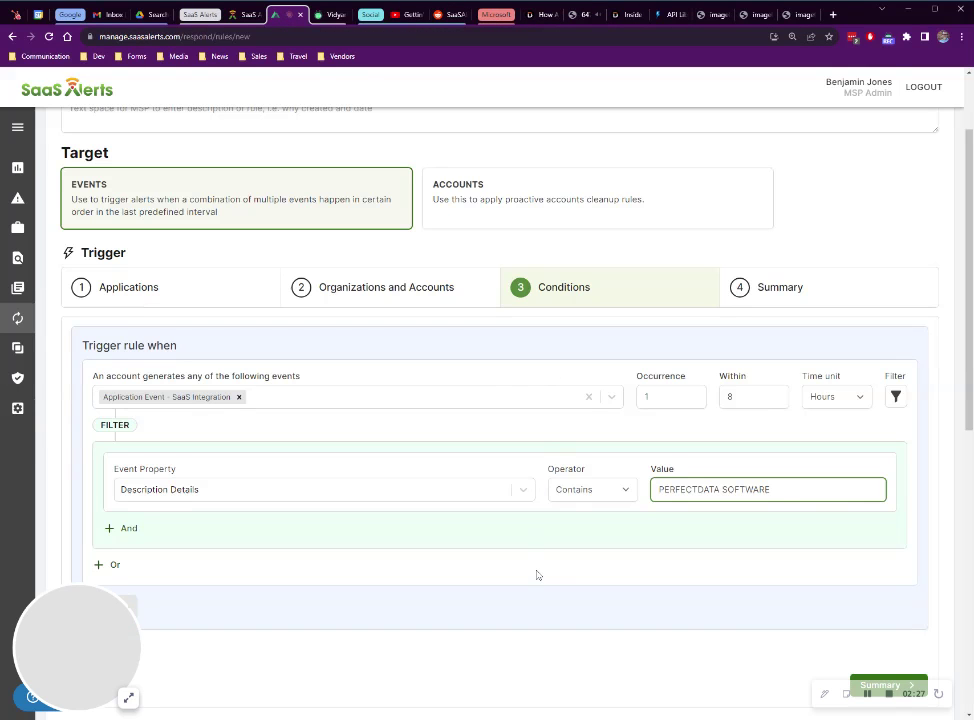
{"action": "scroll", "coordinate": [530, 590], "scroll_direction": "down", "scroll_amount": 3}
{"action": "scroll", "coordinate": [434, 566], "scroll_direction": "down", "scroll_amount": 2}
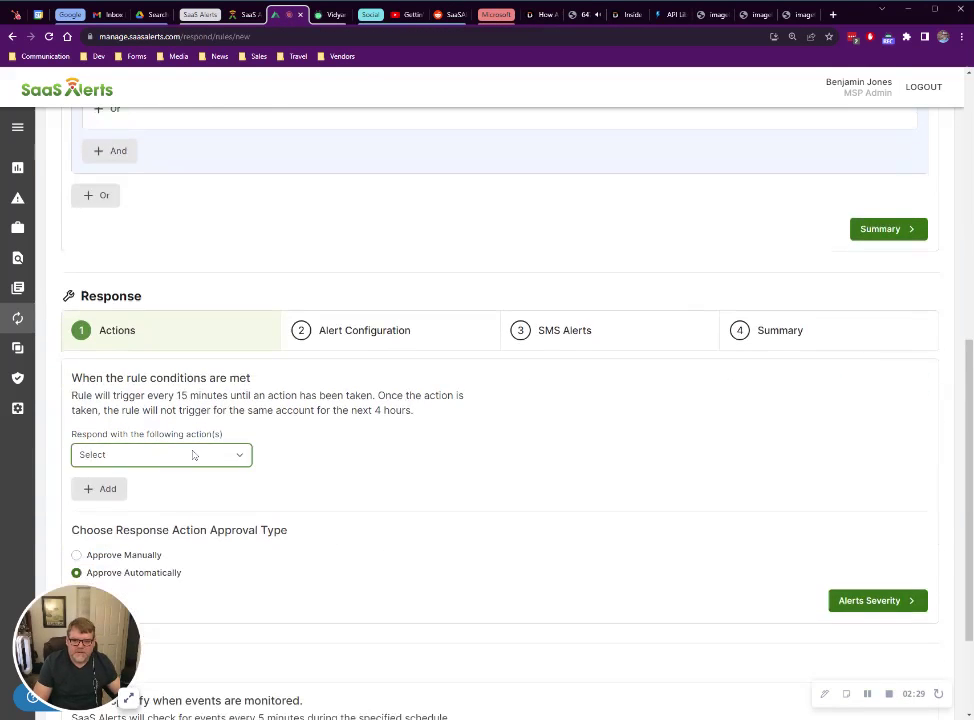
{"action": "left_click", "coordinate": [145, 455]}
{"action": "left_click", "coordinate": [146, 480]}
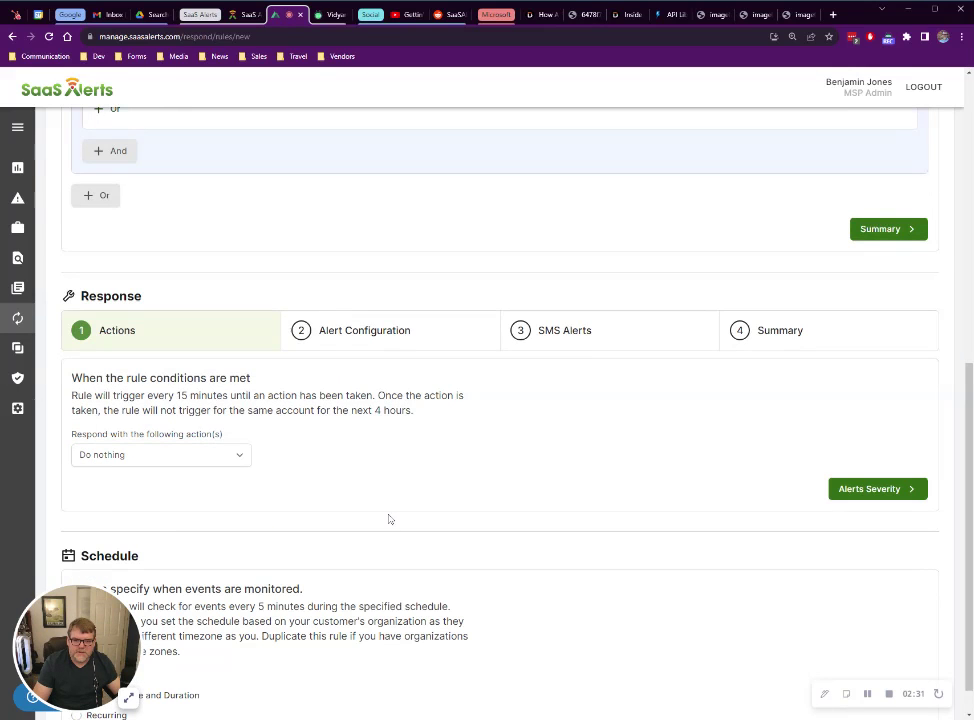
Keep Critical alert severity, save the Perfectdata Software Monitor rule as active, and return to the rules list.
{"action": "left_click", "coordinate": [385, 331]}
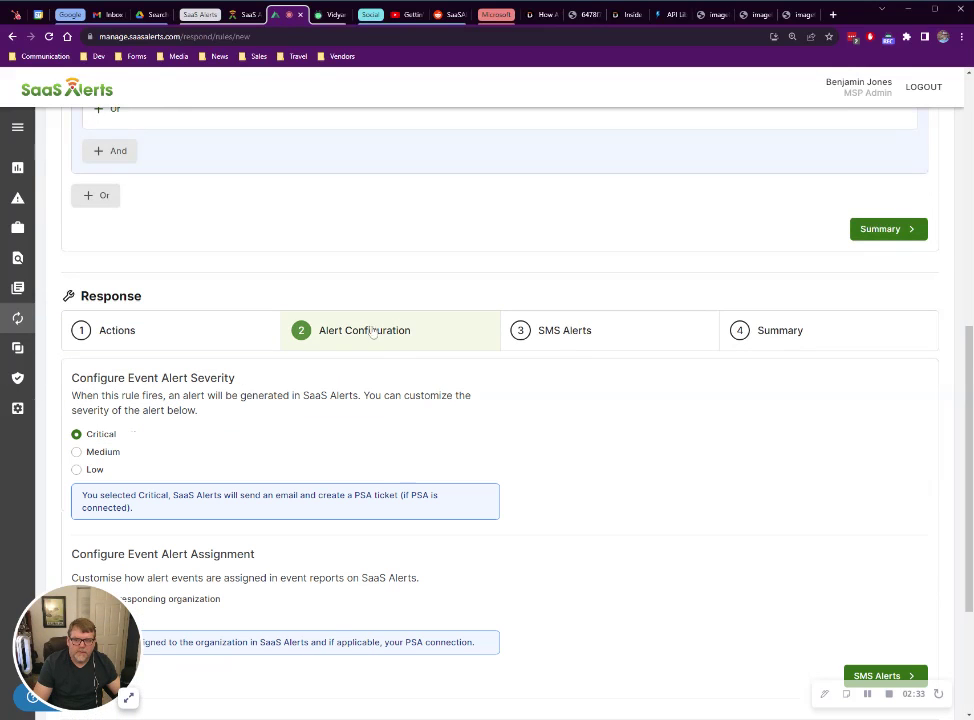
{"action": "scroll", "coordinate": [715, 600], "scroll_direction": "down", "scroll_amount": 2}
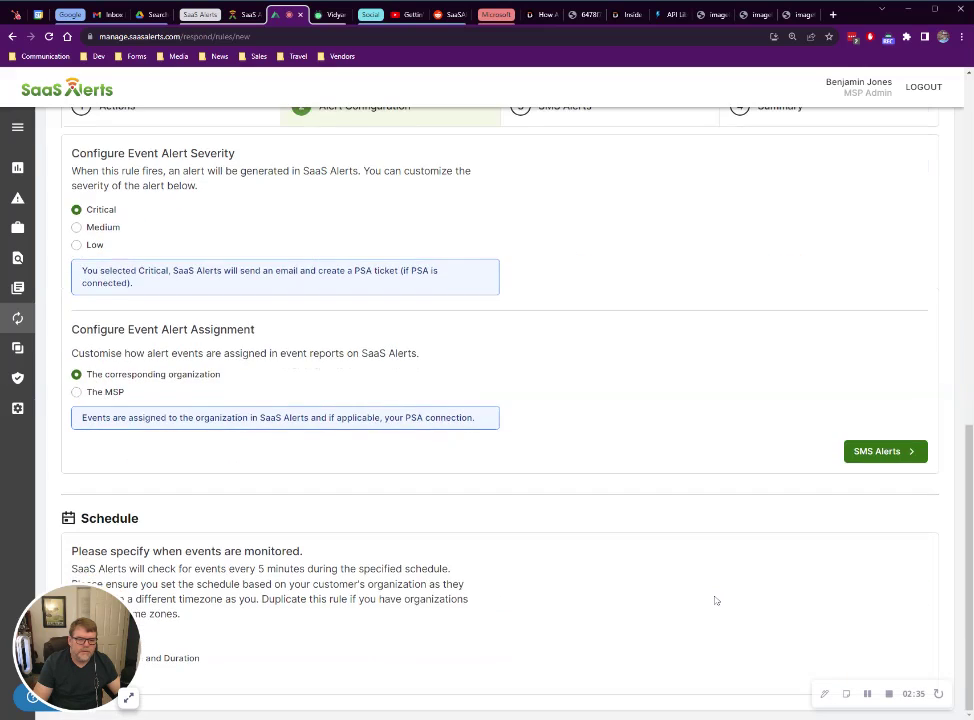
{"action": "scroll", "coordinate": [715, 600], "scroll_direction": "up", "scroll_amount": 8}
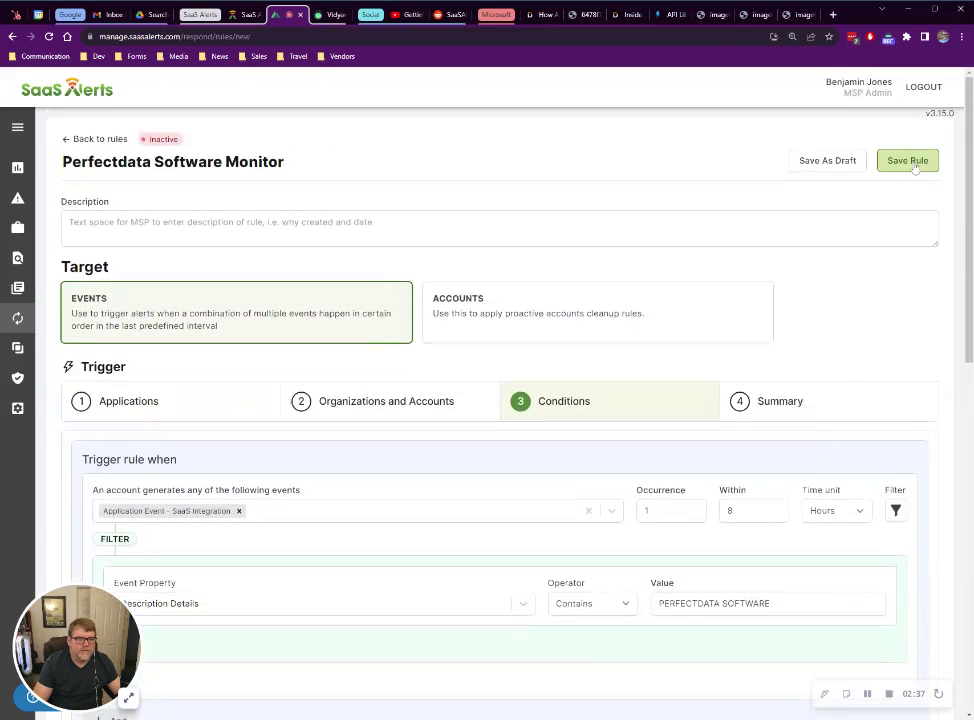
{"action": "left_click", "coordinate": [912, 164]}
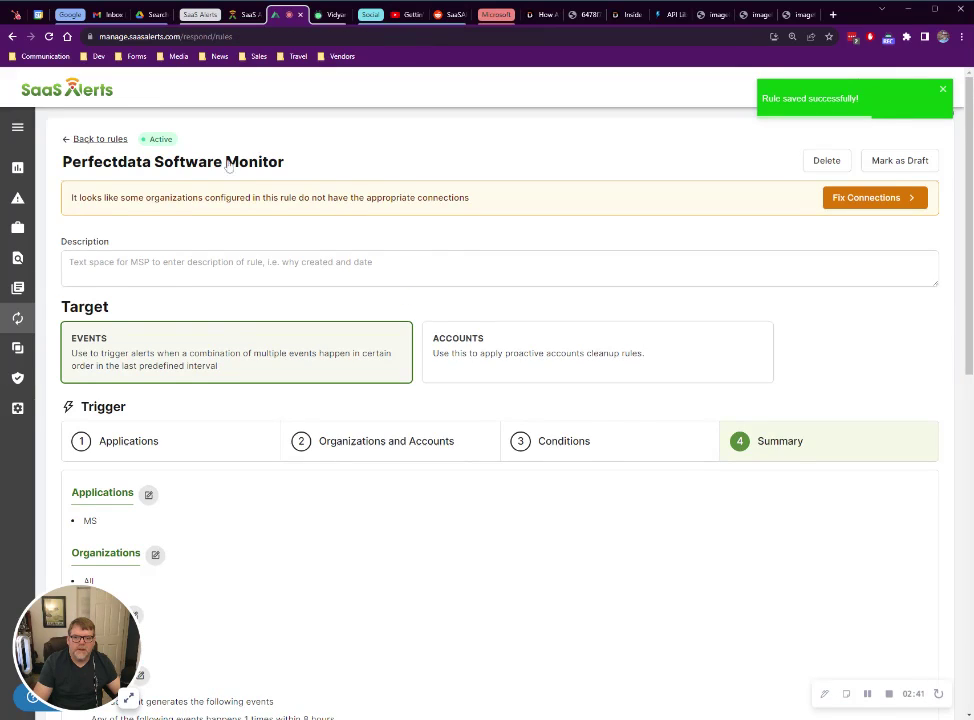
{"action": "left_click", "coordinate": [97, 139]}
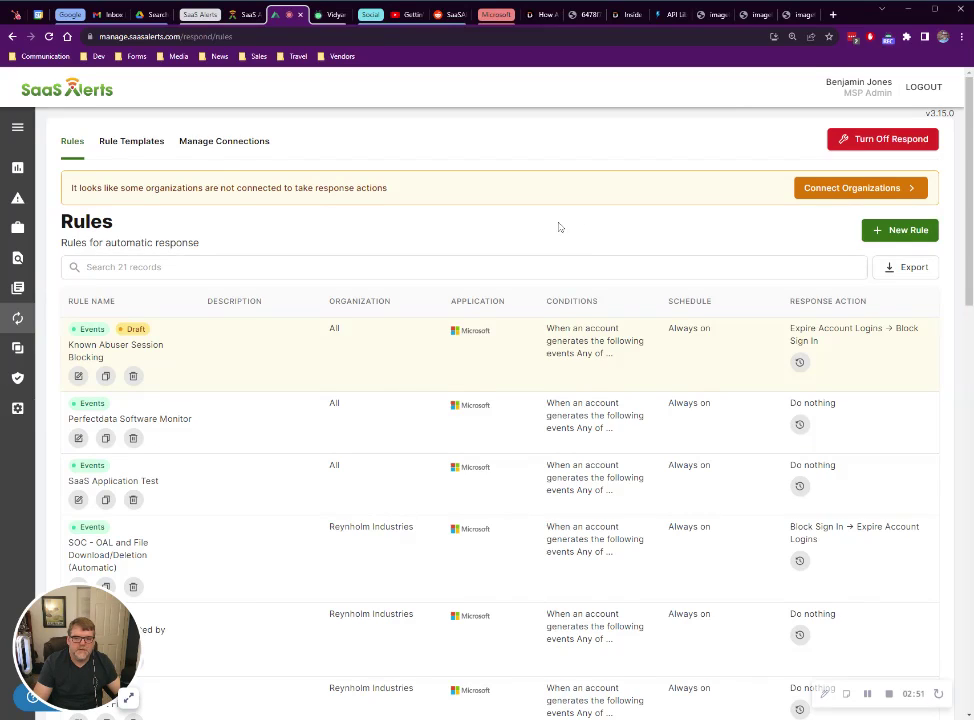
Review the image002, image003 and image004 screenshots, ending on the eM Client conditions image.
{"action": "left_click", "coordinate": [713, 15]}
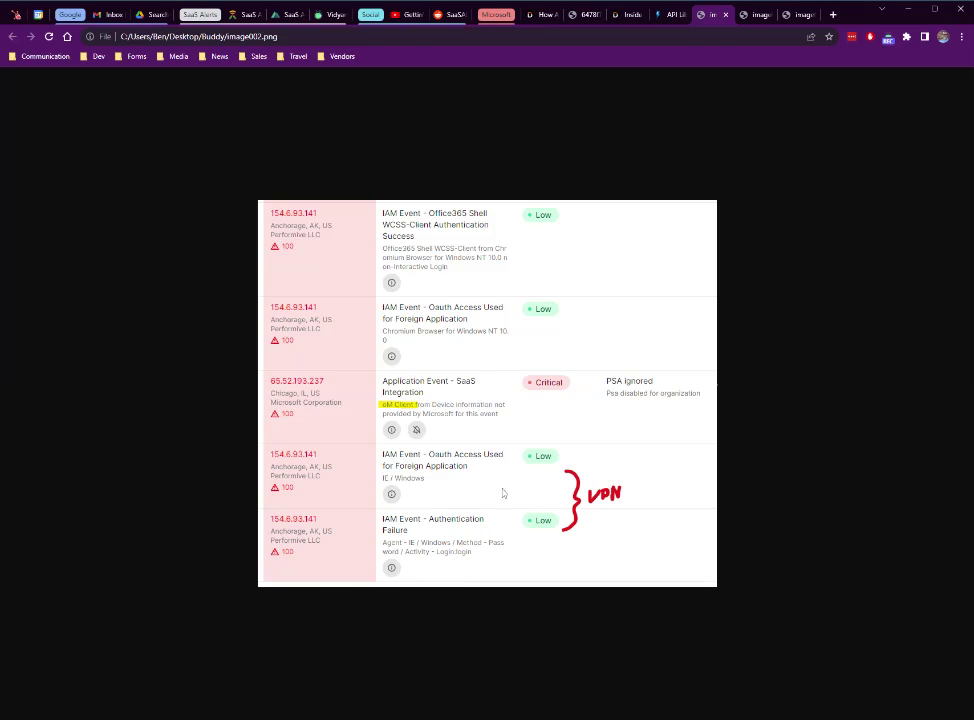
{"action": "left_click", "coordinate": [744, 22]}
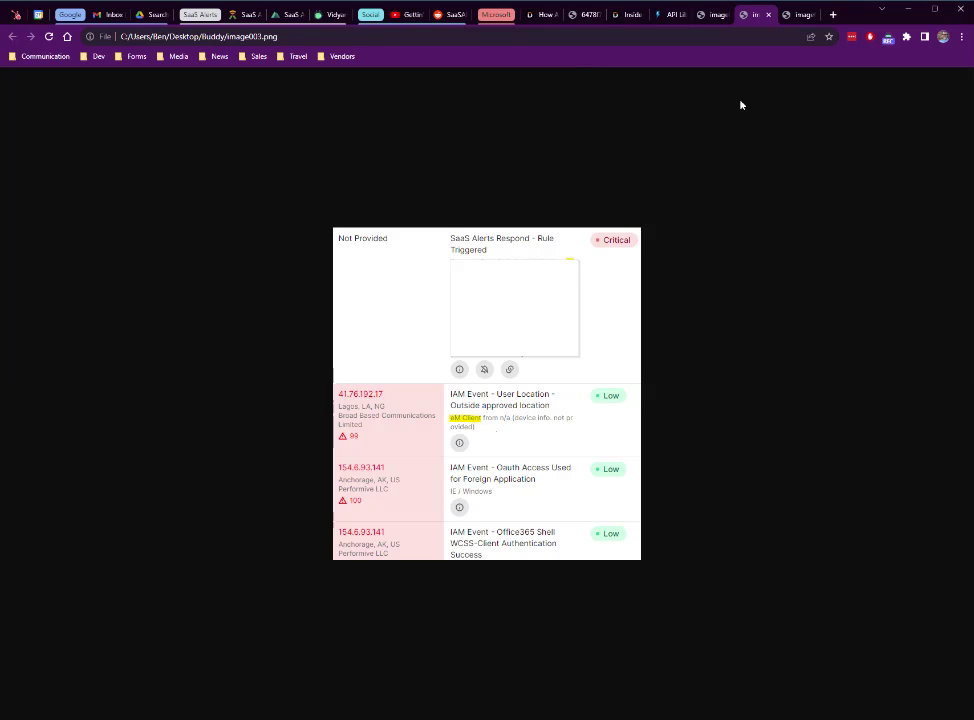
{"action": "left_click", "coordinate": [793, 16]}
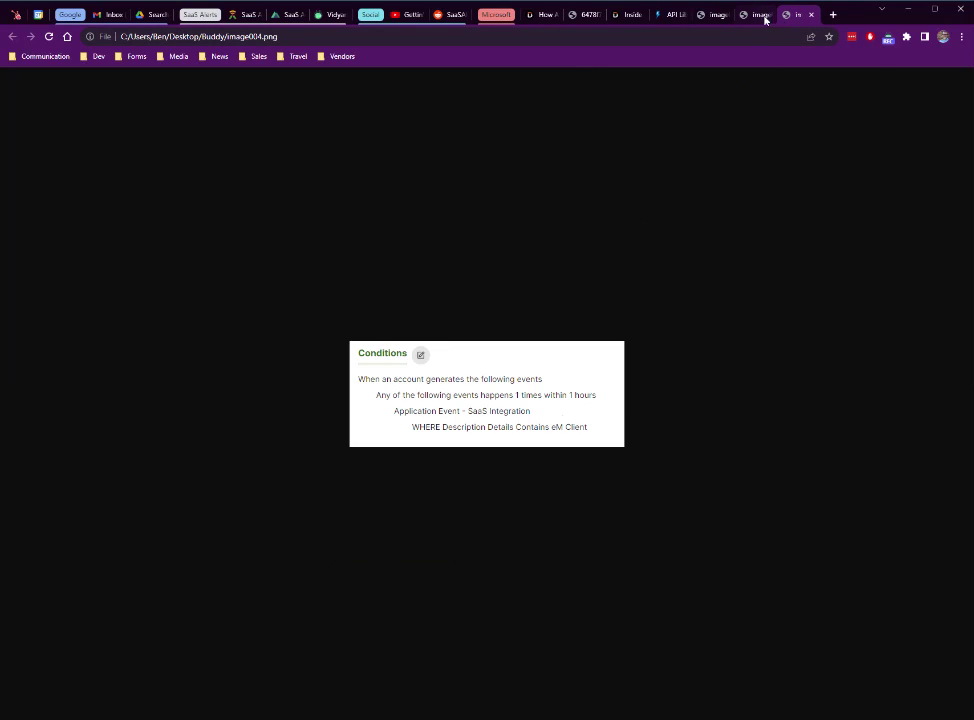
{"action": "left_click", "coordinate": [761, 16]}
{"action": "left_click", "coordinate": [705, 16]}
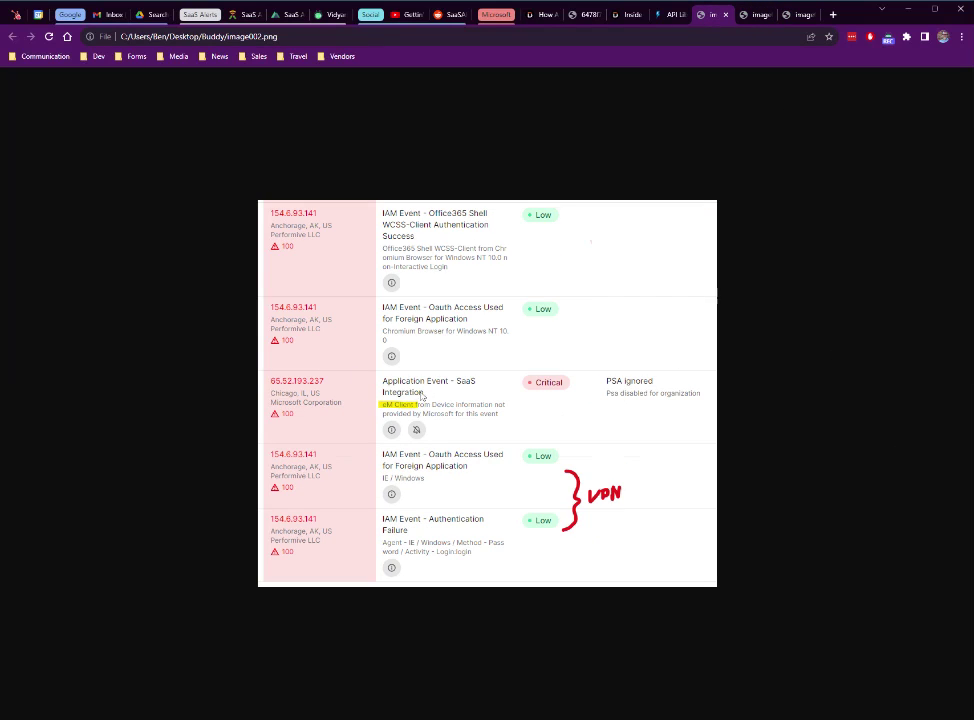
{"action": "left_click", "coordinate": [799, 15]}
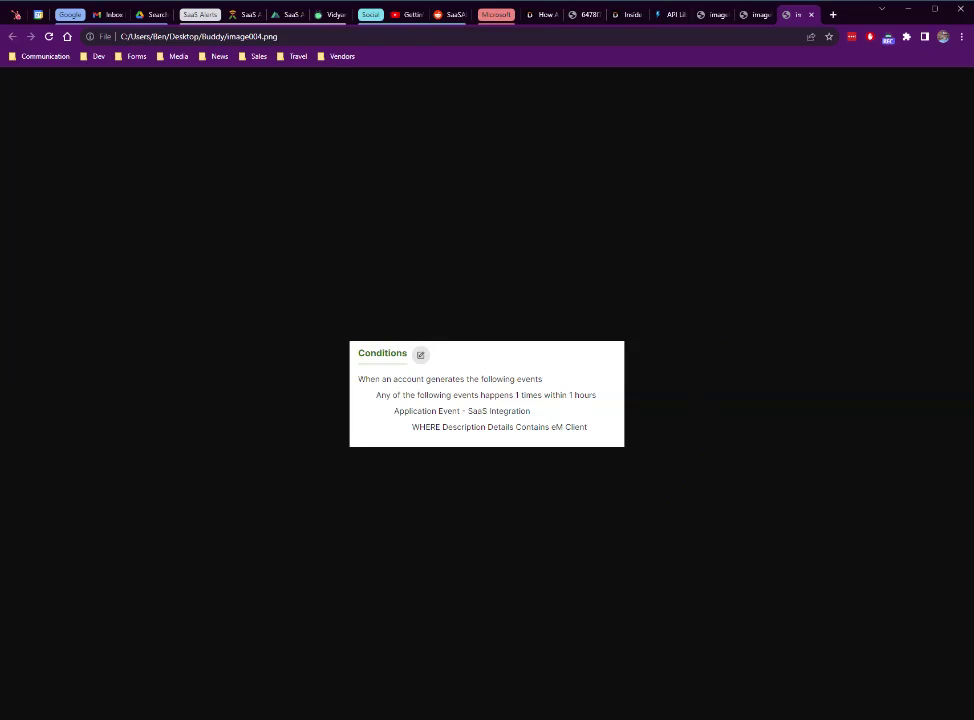
Duplicate Perfectdata Software Monitor and open the 'Perfectdata Software Monitor (Duplicate)' draft for editing.
{"action": "left_click", "coordinate": [289, 17]}
{"action": "scroll", "coordinate": [282, 454], "scroll_direction": "down", "scroll_amount": 1}
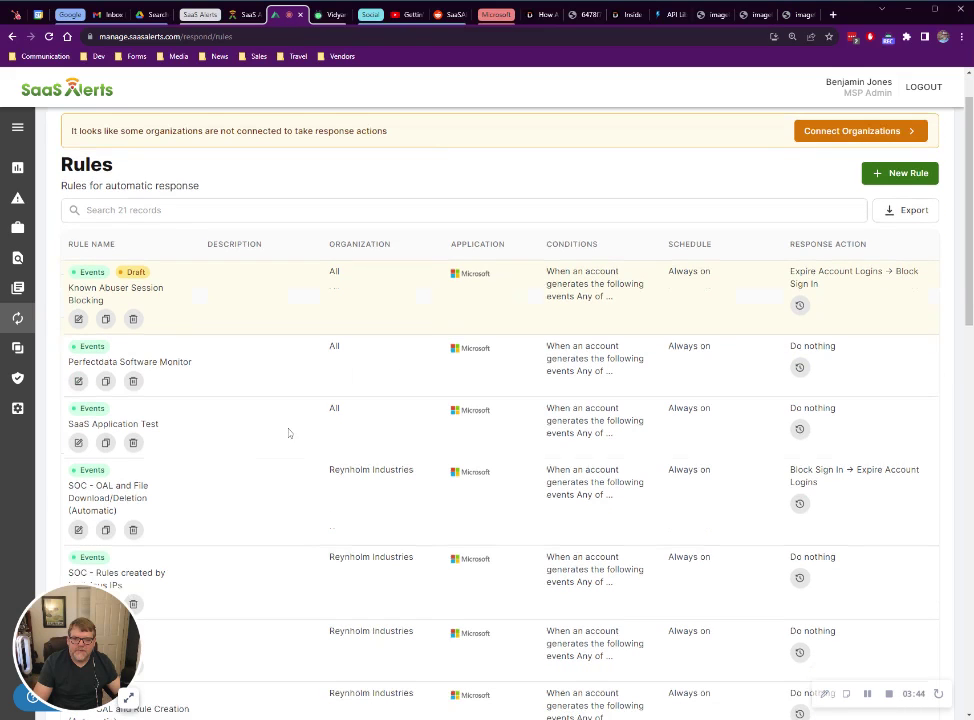
{"action": "left_click", "coordinate": [105, 381]}
{"action": "left_click", "coordinate": [603, 422]}
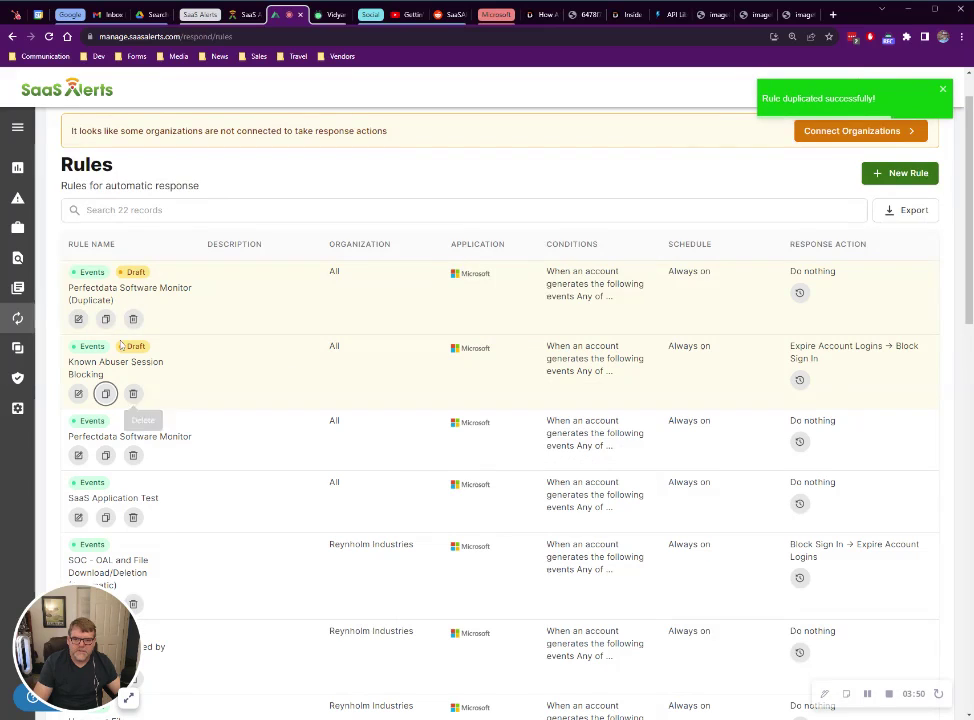
{"action": "left_click", "coordinate": [78, 322]}
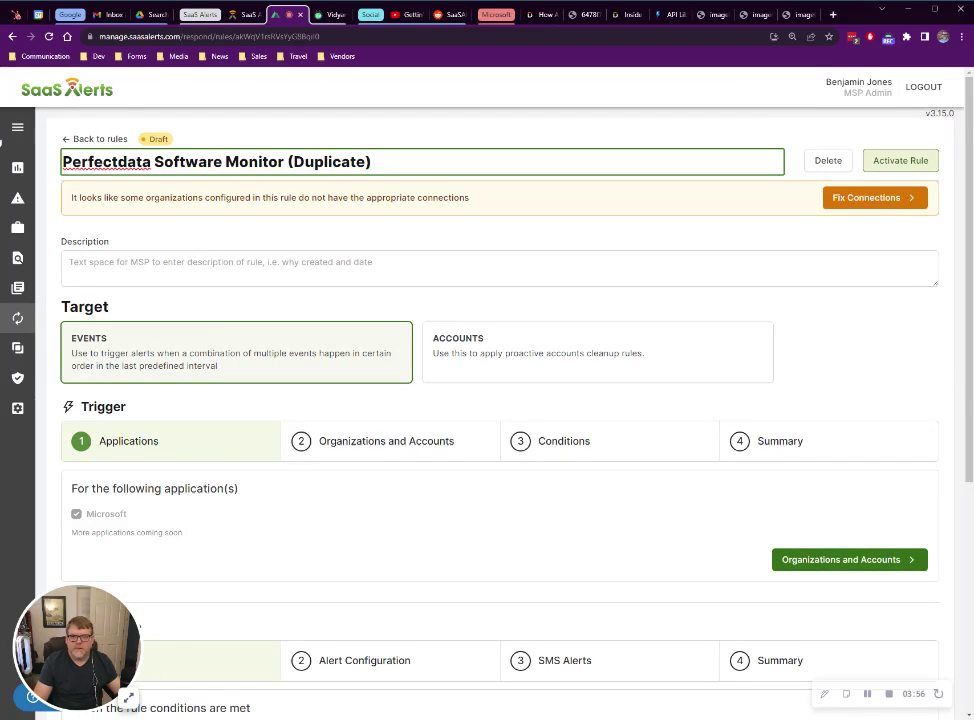
Rename the copied rule to 'emClient Monitor', dropping the (Duplicate) suffix.
{"action": "key", "text": "ctrl+shift+Right"}
{"action": "key", "text": "ctrl+shift+Right"}
{"action": "type", "text": "em"}
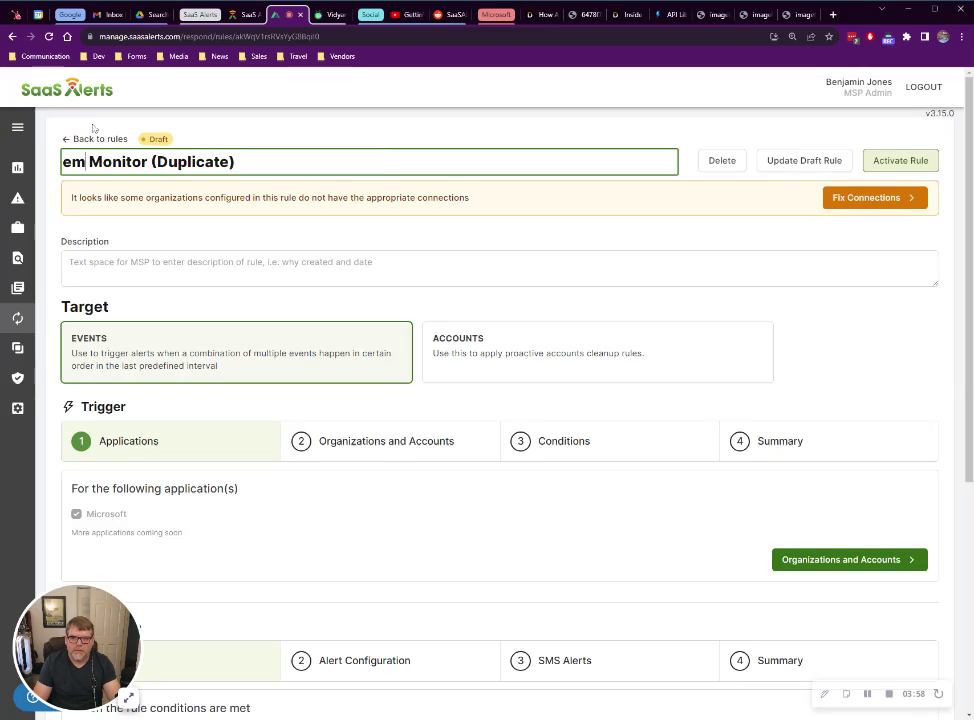
{"action": "type", "text": "Client"}
{"action": "key", "text": "End"}
{"action": "key", "text": "BackSpace"}
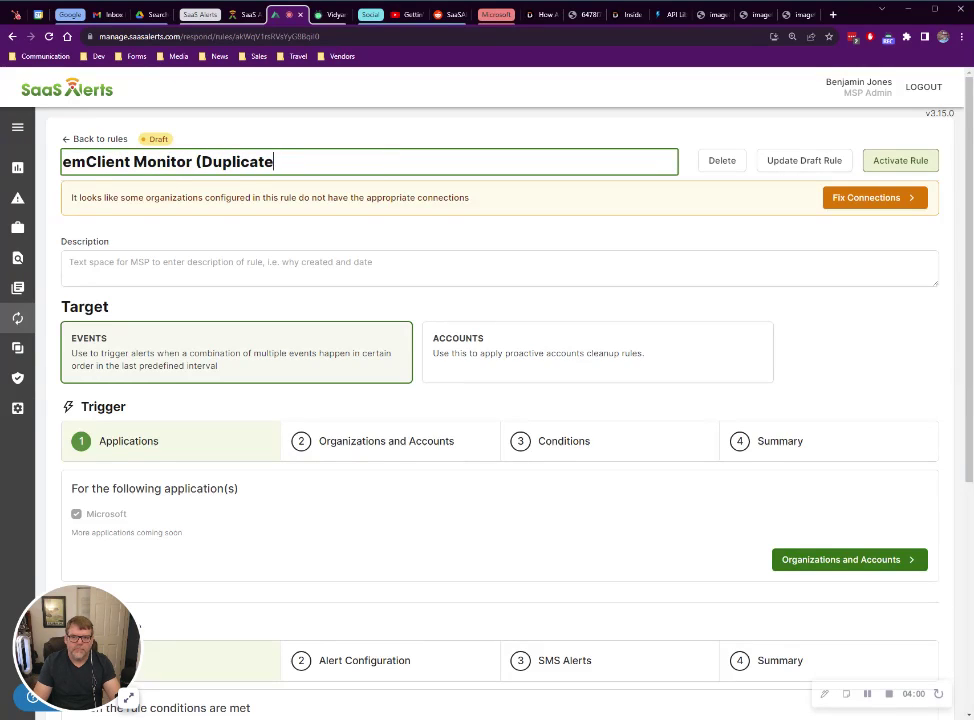
{"action": "key", "text": "BackSpace"}
{"action": "key", "text": "BackSpace"}
{"action": "key", "text": "BackSpace"}
{"action": "key", "text": "BackSpace"}
{"action": "key", "text": "BackSpace"}
{"action": "key", "text": "BackSpace"}
{"action": "key", "text": "BackSpace"}
{"action": "key", "text": "BackSpace"}
{"action": "key", "text": "BackSpace"}
{"action": "key", "text": "BackSpace"}
{"action": "key", "text": "BackSpace"}
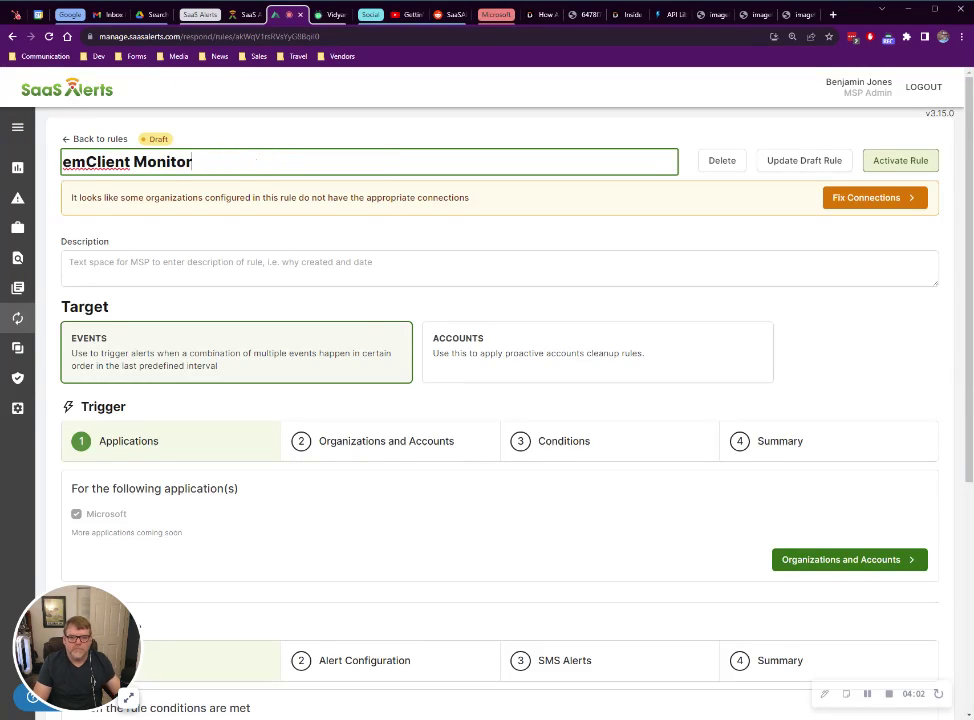
Change the Description Details filter value from 'PERFECTDATA SOFTWARE' to 'eM Client'.
{"action": "left_click", "coordinate": [628, 449]}
{"action": "scroll", "coordinate": [640, 460], "scroll_direction": "down", "scroll_amount": 2}
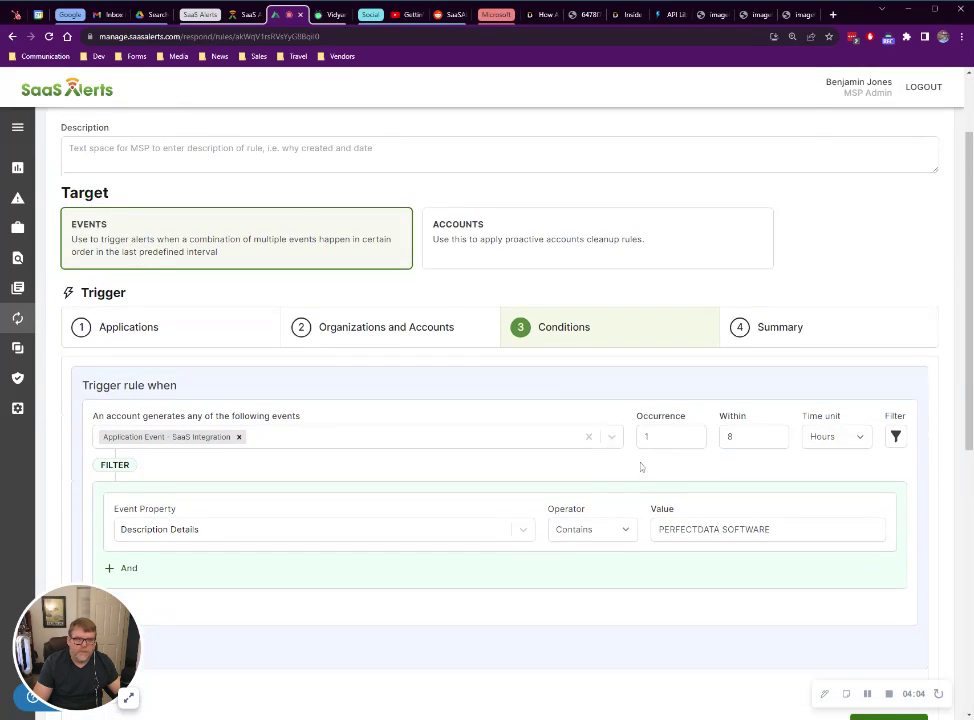
{"action": "left_click", "coordinate": [797, 14]}
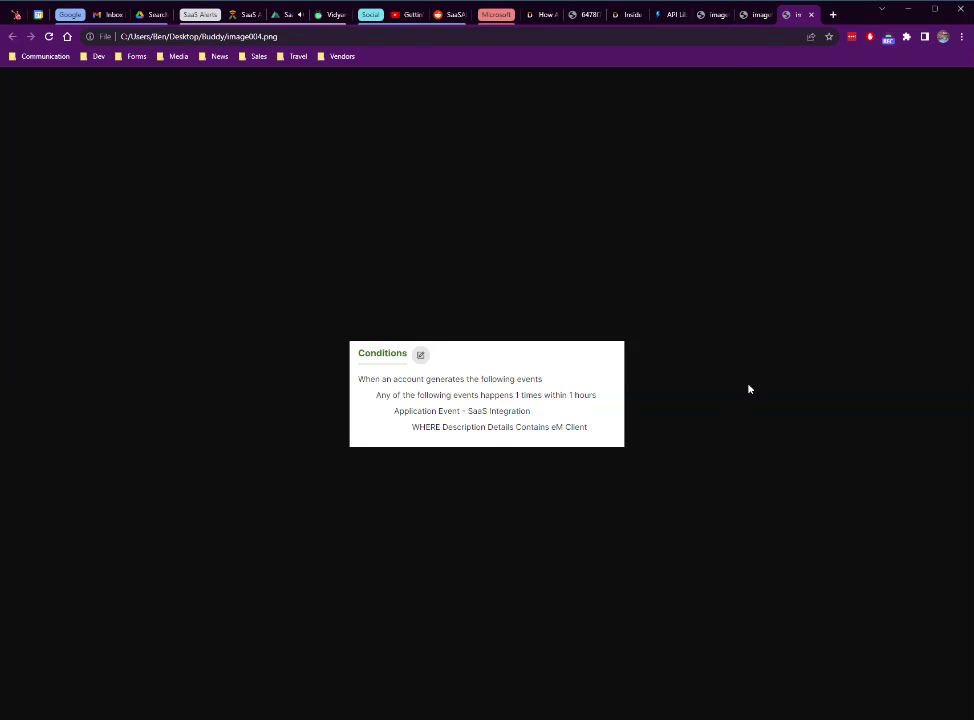
{"action": "left_click", "coordinate": [289, 14]}
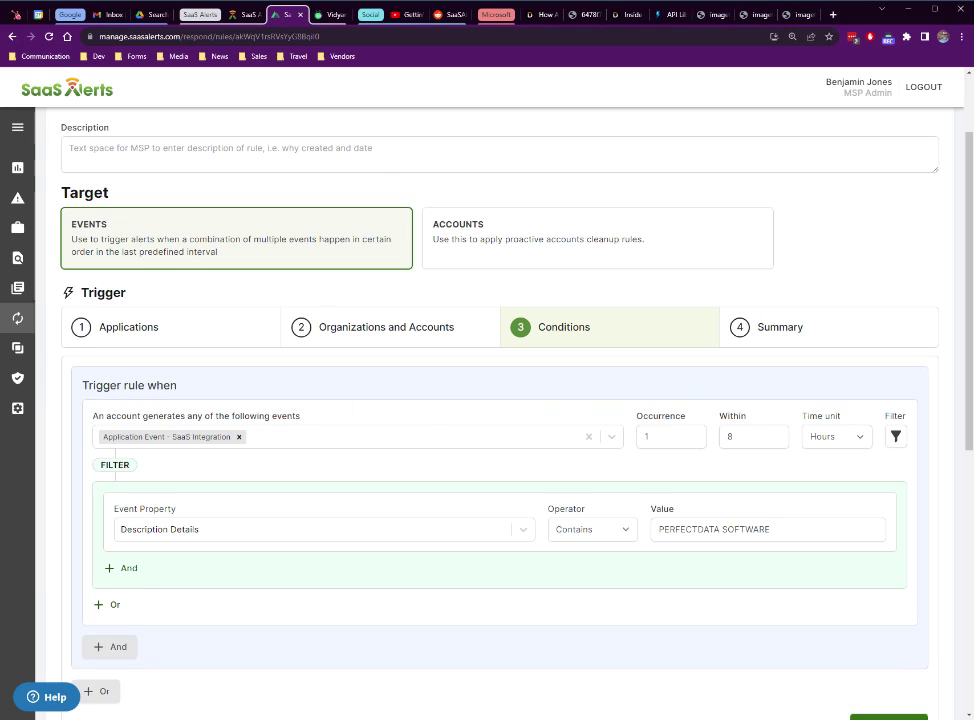
{"action": "scroll", "coordinate": [789, 457], "scroll_direction": "down", "scroll_amount": 1}
{"action": "key", "text": "ctrl+a"}
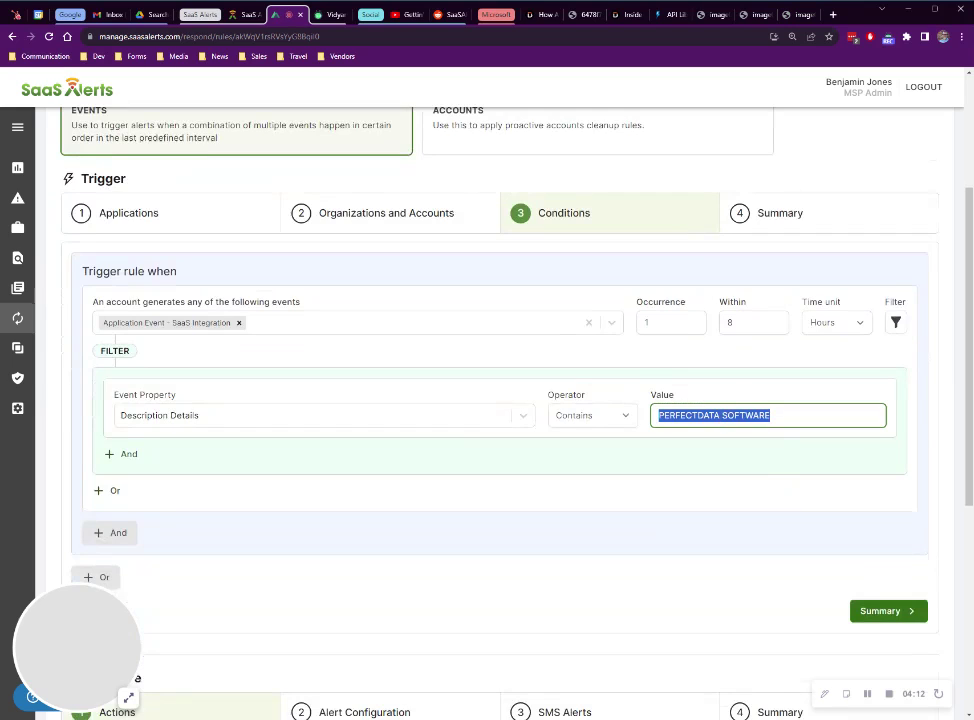
{"action": "type", "text": "eM Client"}
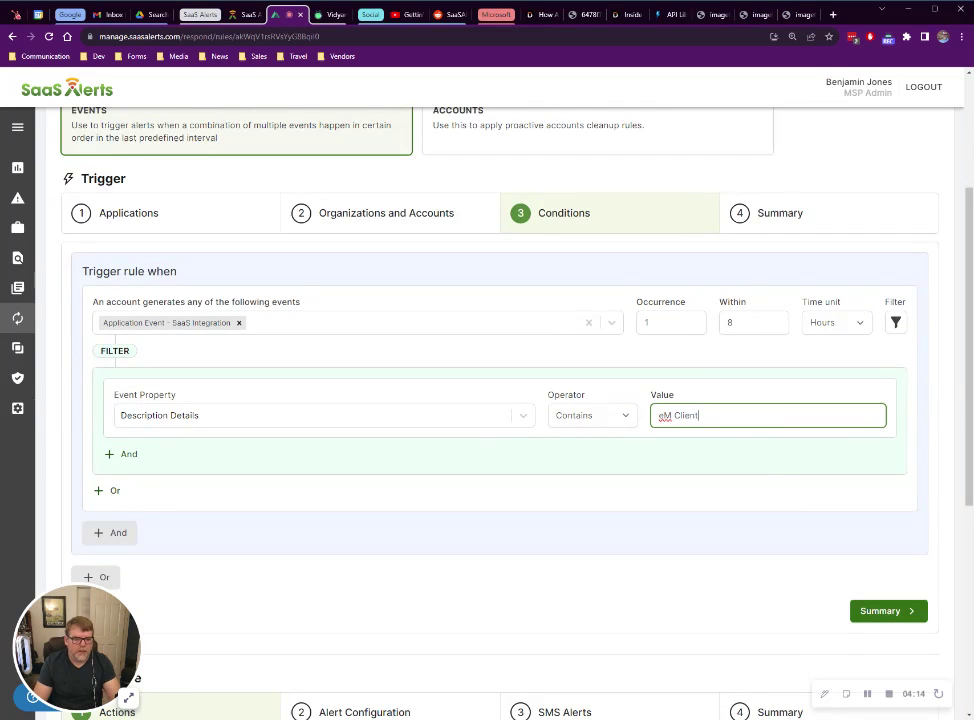
{"action": "scroll", "coordinate": [539, 455], "scroll_direction": "up", "scroll_amount": 2}
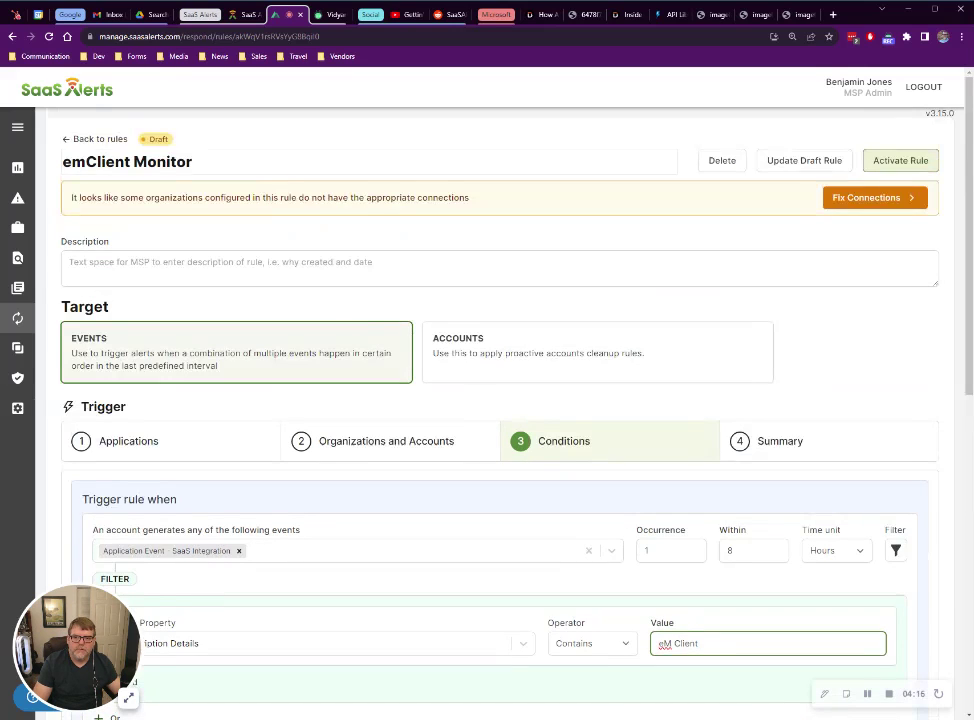
{"action": "triple_click", "coordinate": [127, 161]}
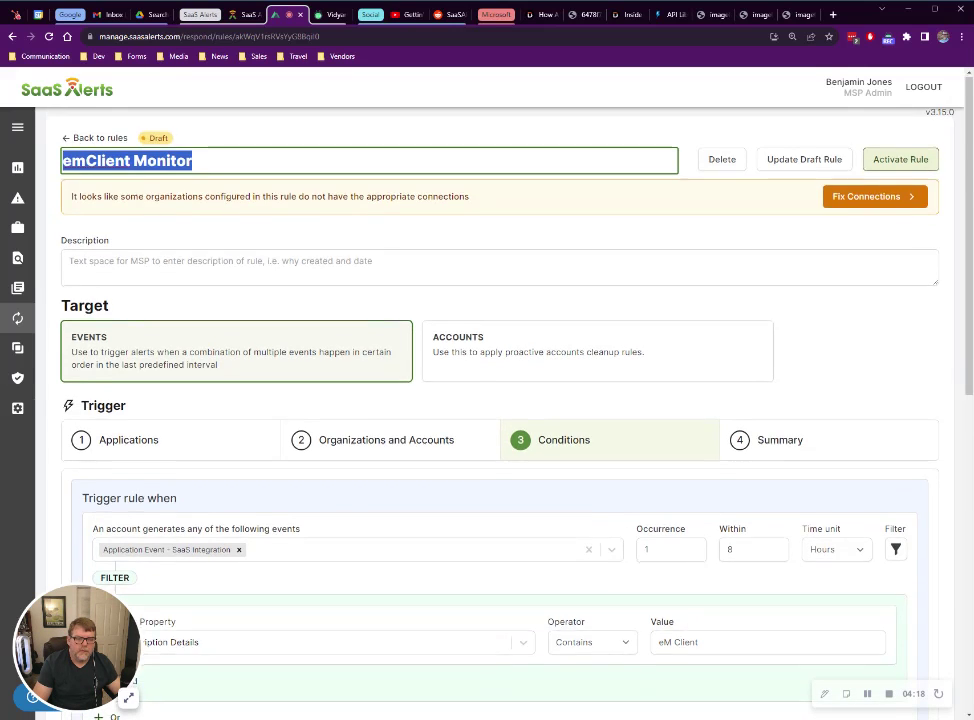
{"action": "scroll", "coordinate": [641, 528], "scroll_direction": "down", "scroll_amount": 2}
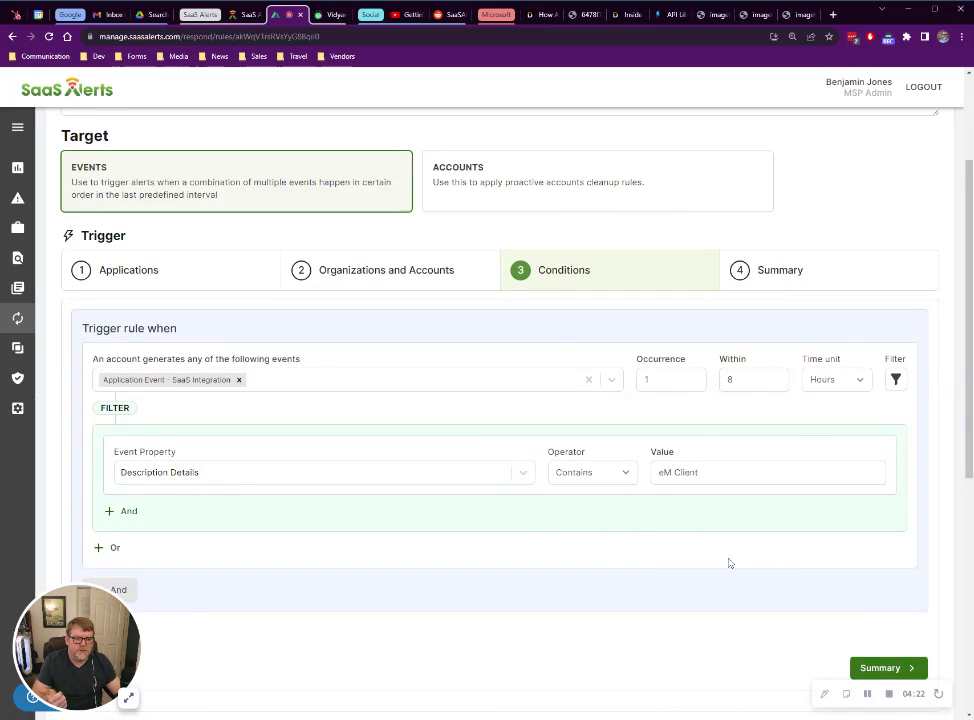
{"action": "scroll", "coordinate": [735, 550], "scroll_direction": "up", "scroll_amount": 2}
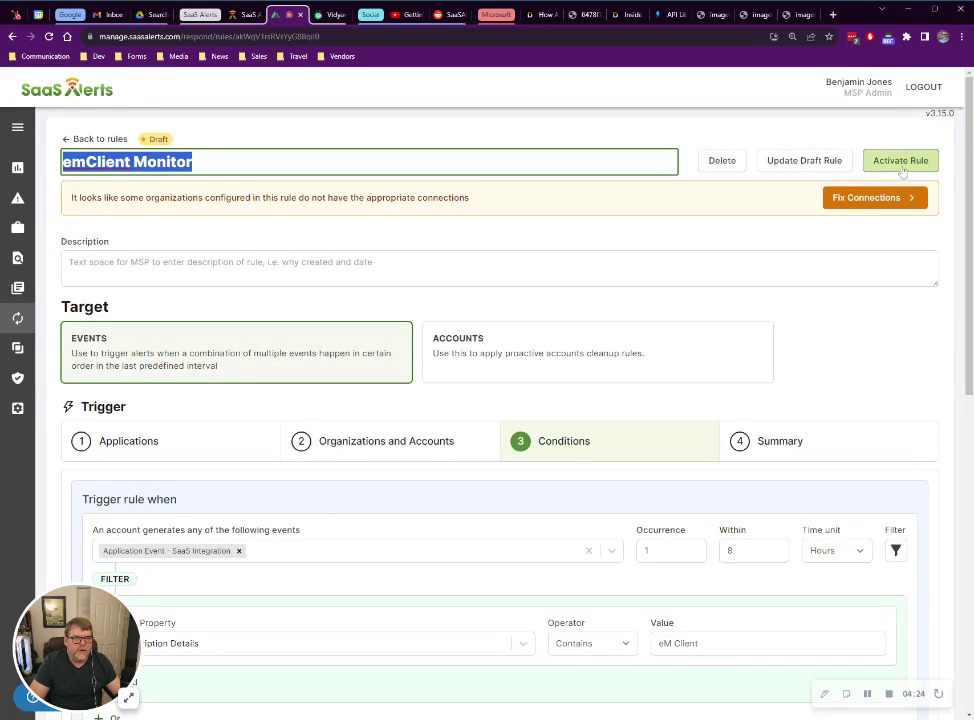
Activate the emClient Monitor rule, confirm it, and save the updated rule.
{"action": "left_click", "coordinate": [897, 161]}
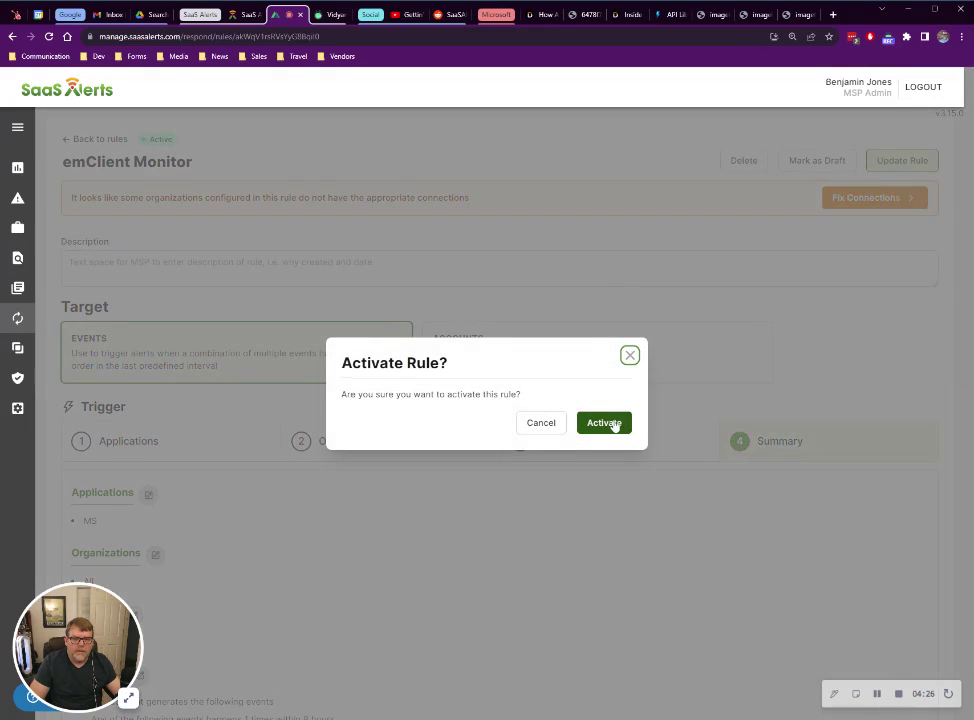
{"action": "left_click", "coordinate": [528, 423]}
{"action": "scroll", "coordinate": [499, 539], "scroll_direction": "down", "scroll_amount": 4}
{"action": "scroll", "coordinate": [499, 539], "scroll_direction": "down", "scroll_amount": 2}
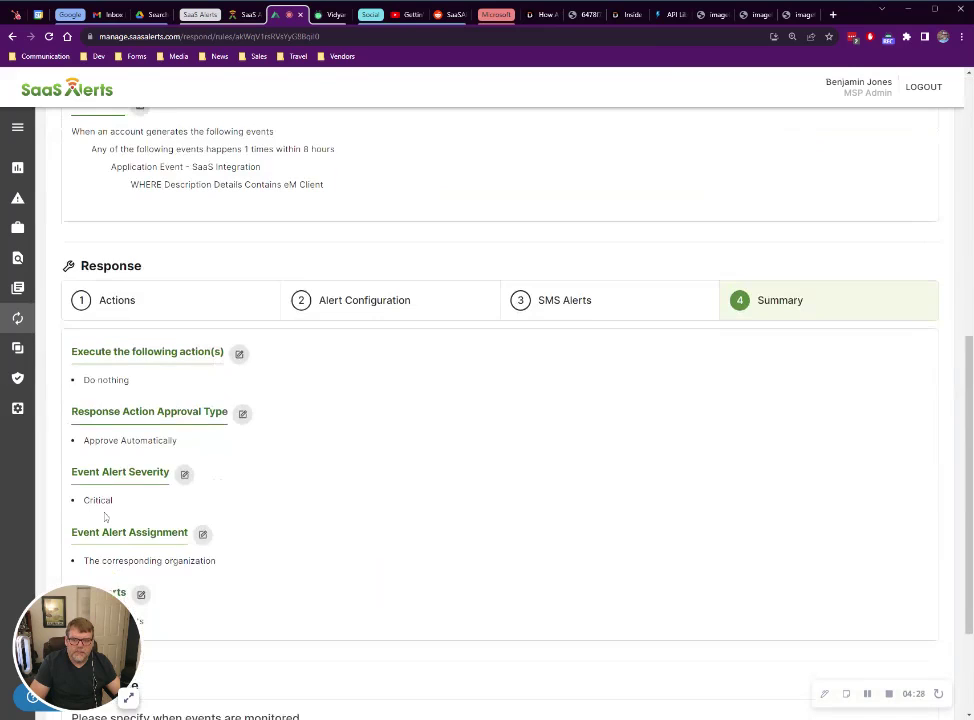
{"action": "scroll", "coordinate": [630, 528], "scroll_direction": "up", "scroll_amount": 8}
{"action": "left_click", "coordinate": [903, 163]}
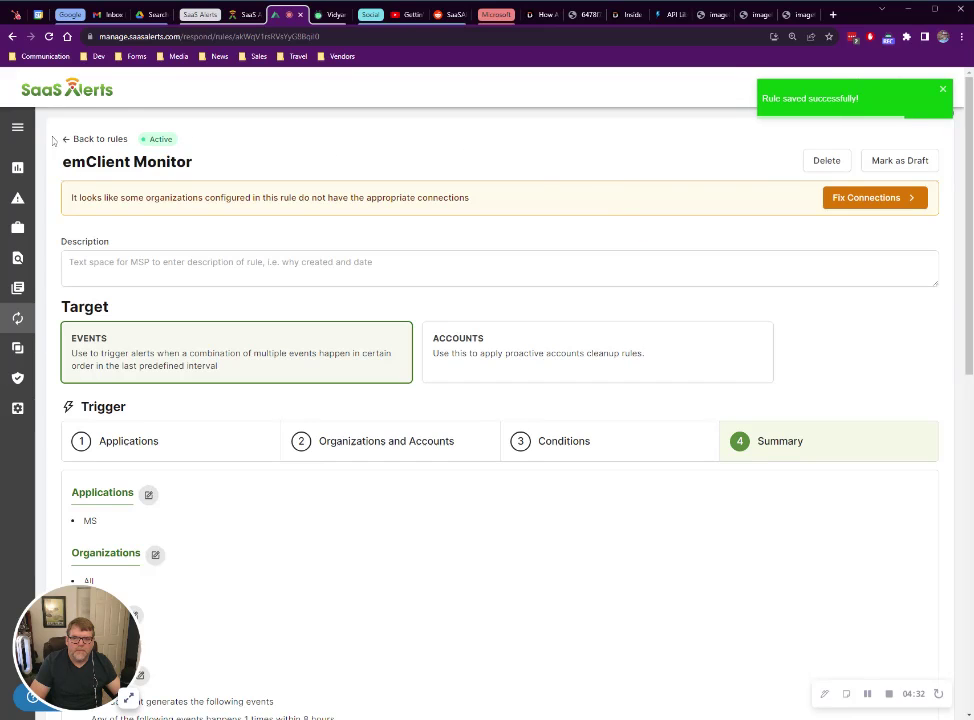
{"action": "left_click", "coordinate": [88, 139]}
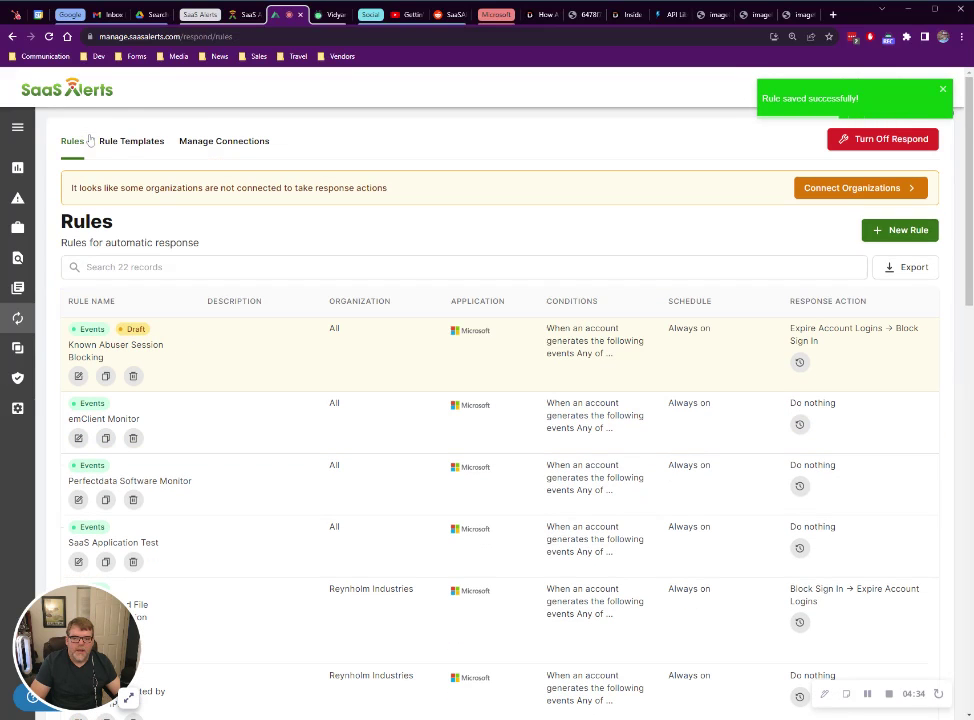